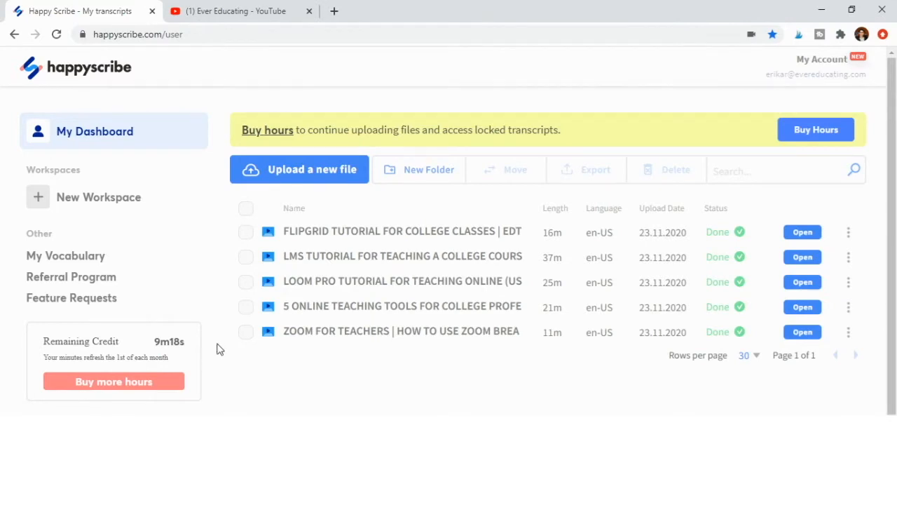
- Add the presenter's first name, Kahoot, Zoom, Loom and breakout room as separate entries in the custom vocabulary and save the changes
click(74, 260)
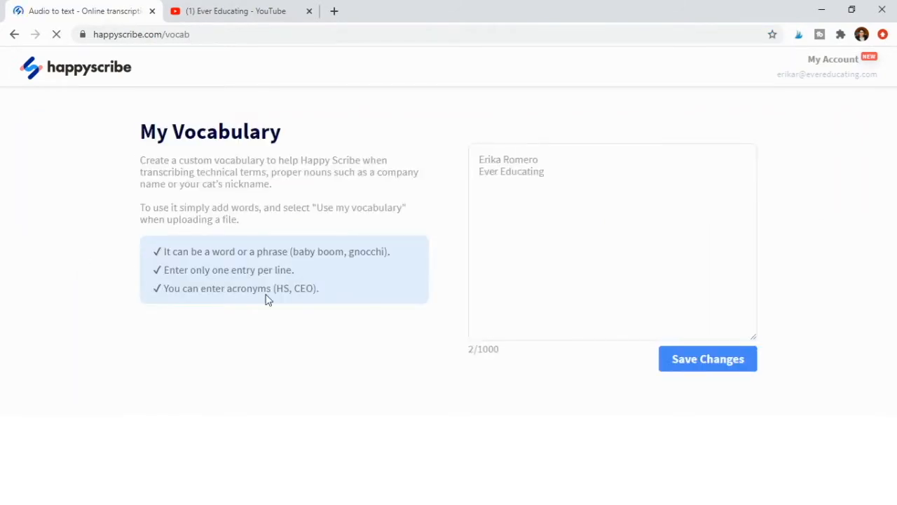
click(566, 175)
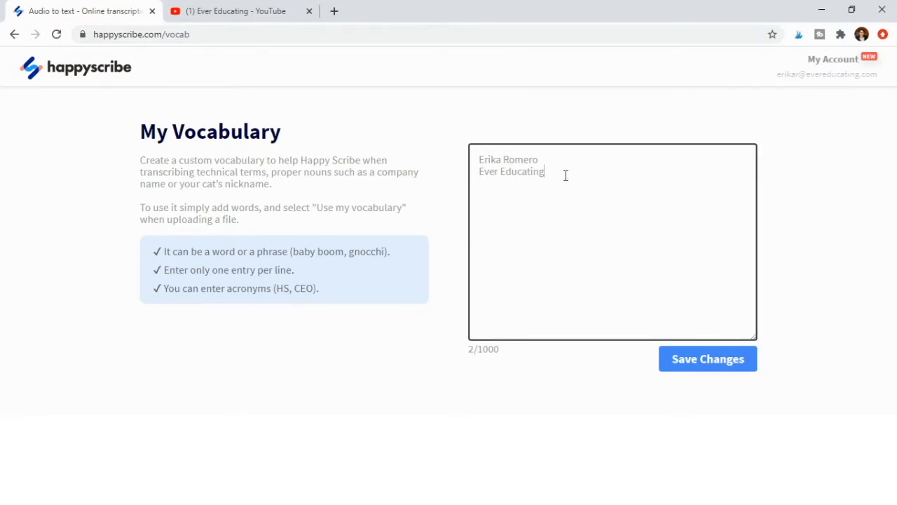
key(Return)
text(Erika )
text(Kahoot)
key(Return)
text(Zoom)
key(Return)
text(Loom breako)
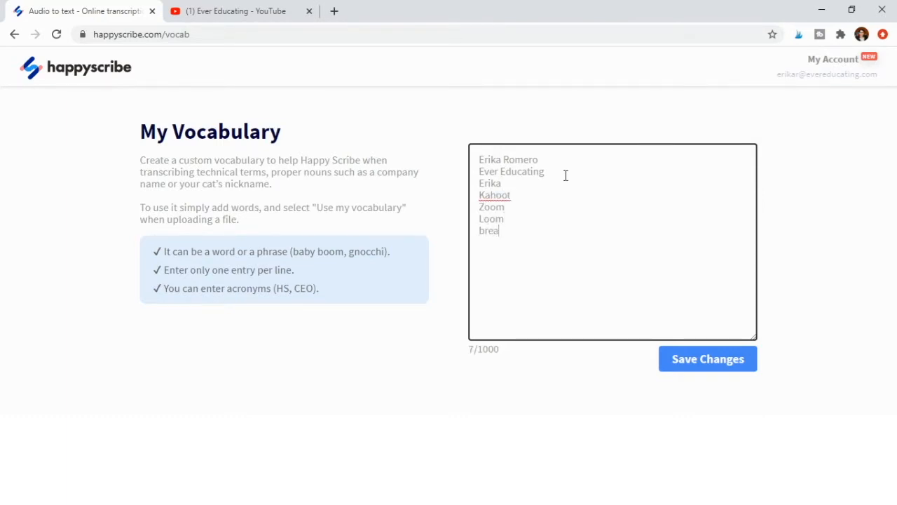
text(ut room)
click(699, 361)
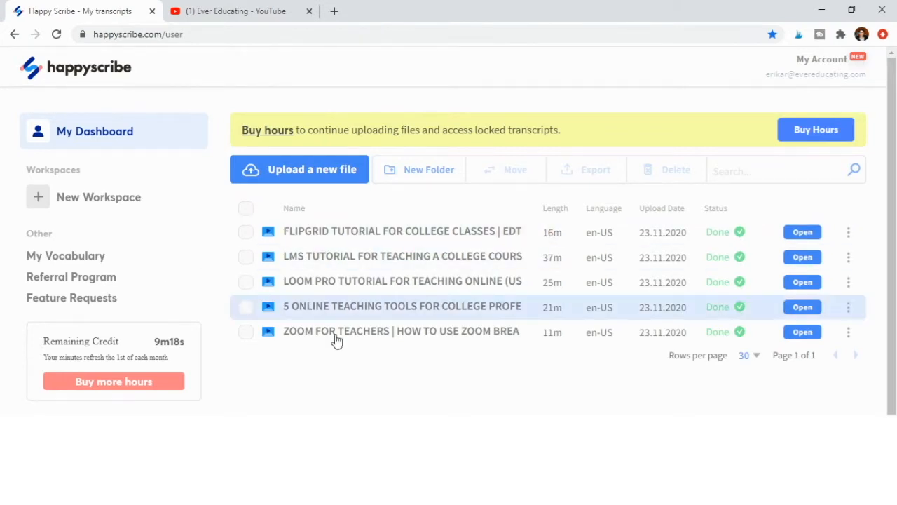
- Switch to the YouTube channel and copy the link address of the video "CHRISTMAS GIFT IDEAS FOR EDUCATORS 2020"
click(232, 10)
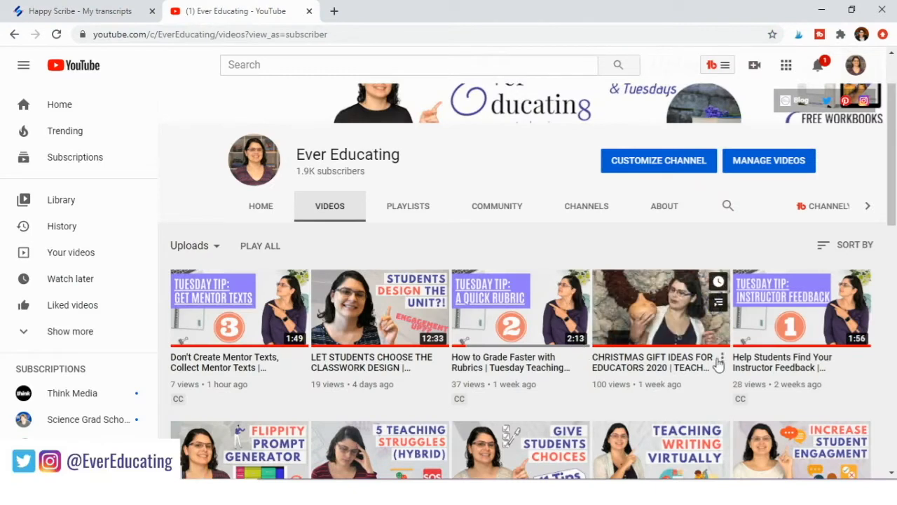
click(722, 359)
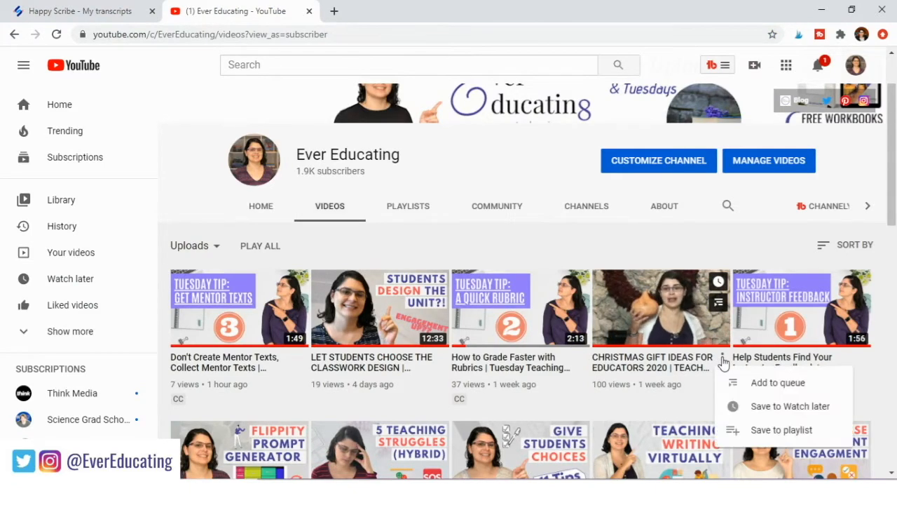
right_click(671, 357)
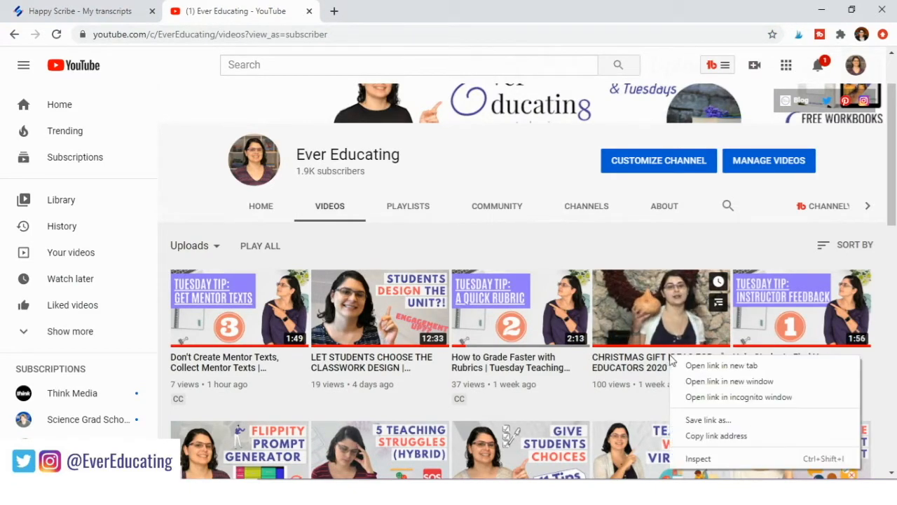
click(708, 435)
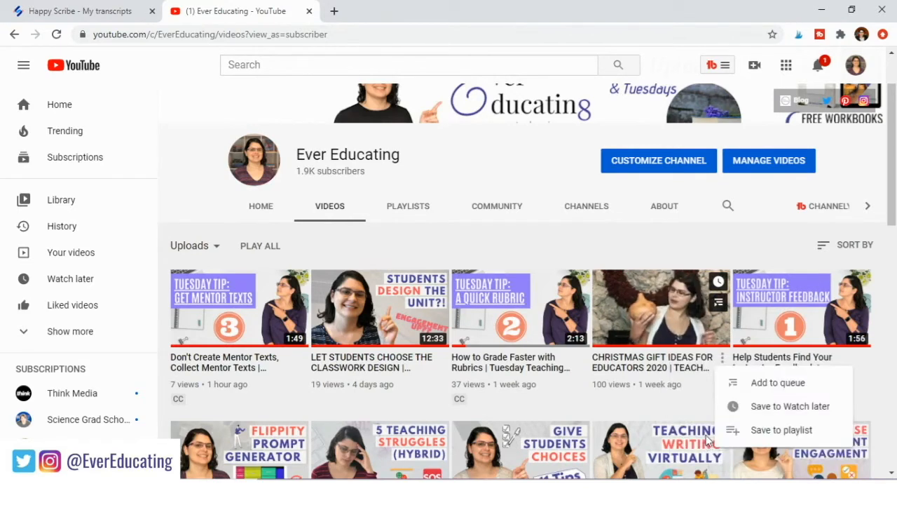
- Switch back to Happy Scribe and start uploading a new file for subtitles
click(129, 10)
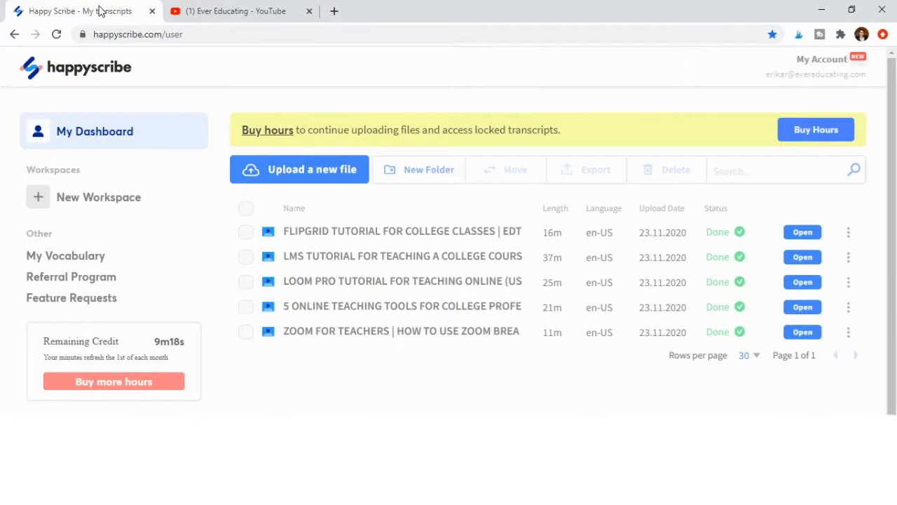
click(325, 176)
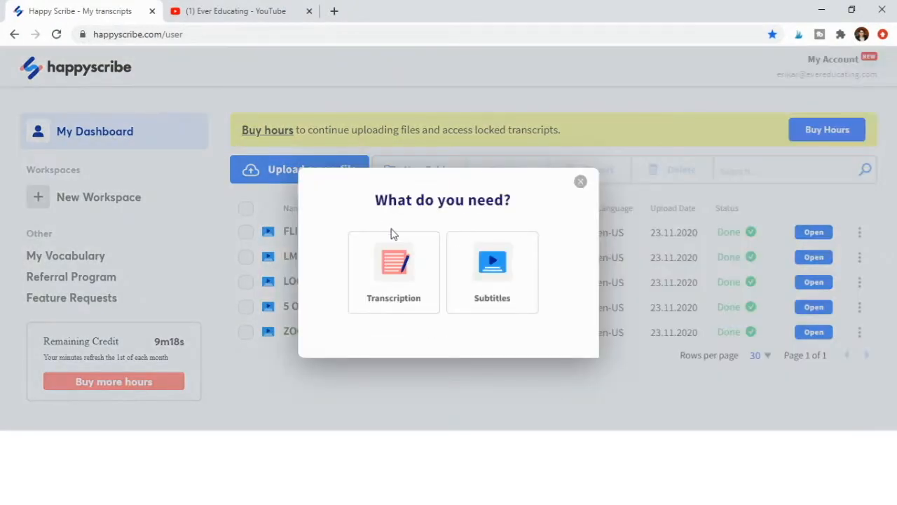
click(503, 278)
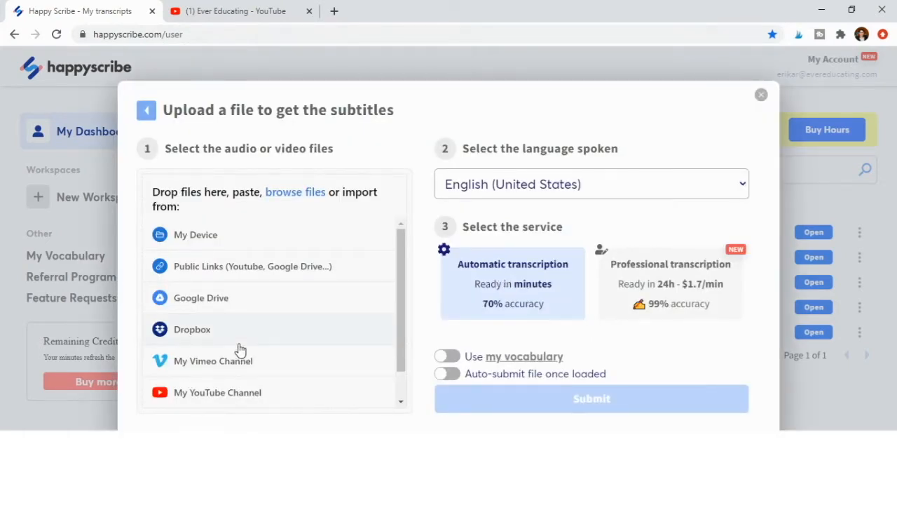
scroll(240, 350, down, 1)
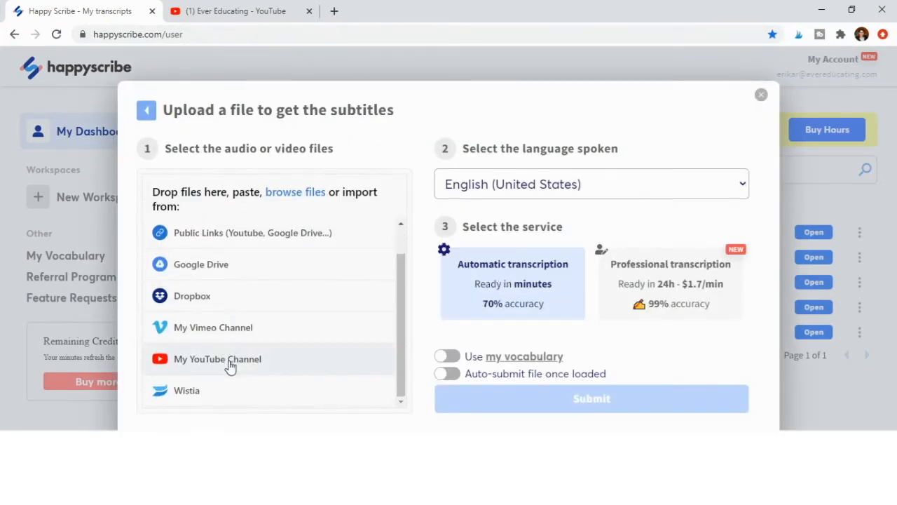
click(231, 362)
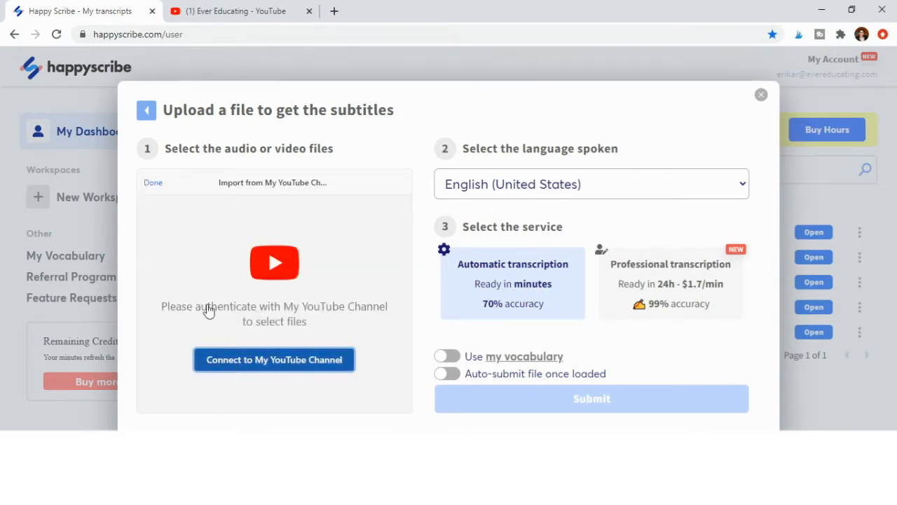
click(155, 188)
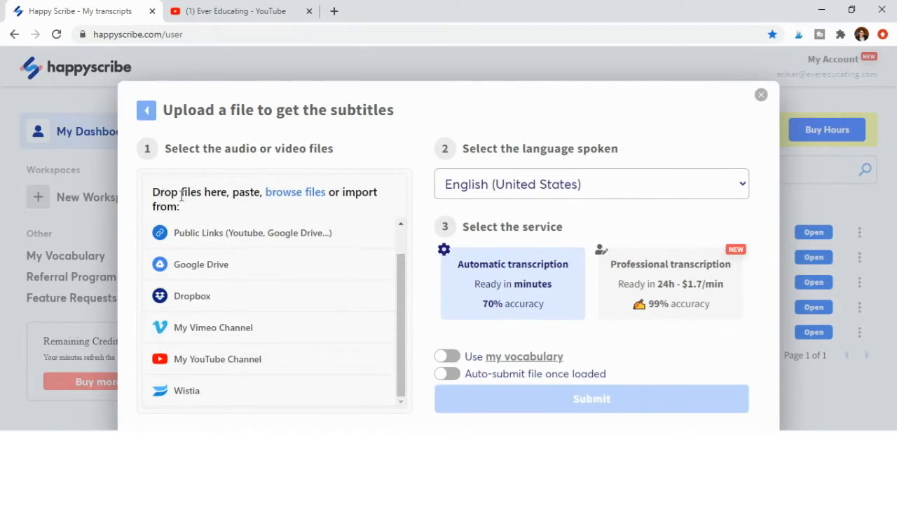
drag(159, 192, 243, 241)
click(243, 241)
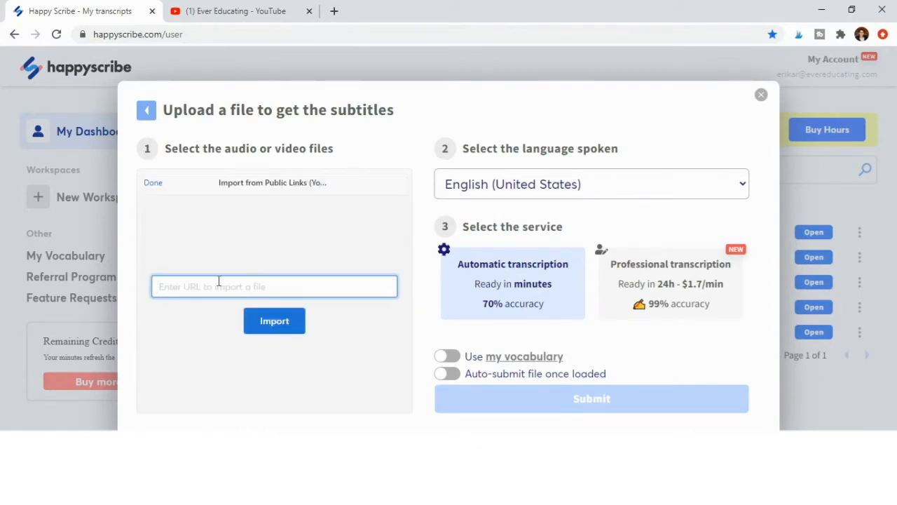
text(https://www.youtube.com/watch?v=F-OkNy-KRC0)
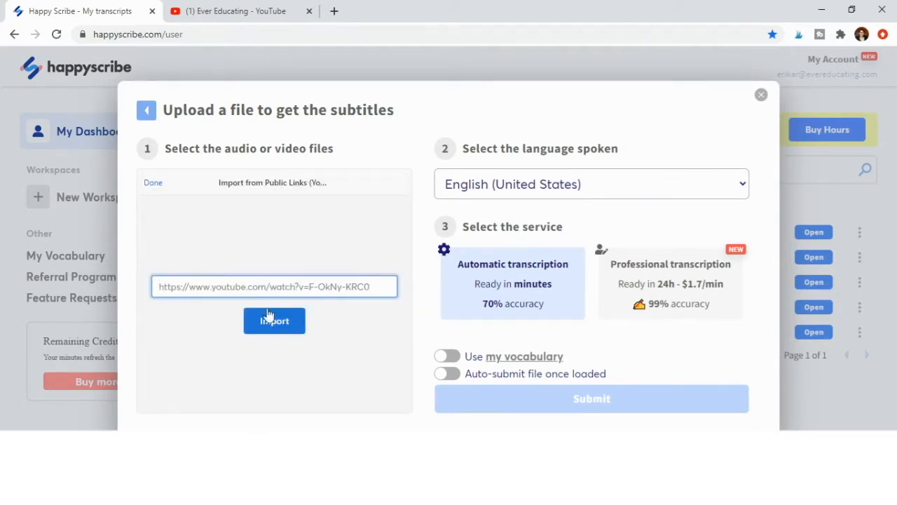
click(281, 325)
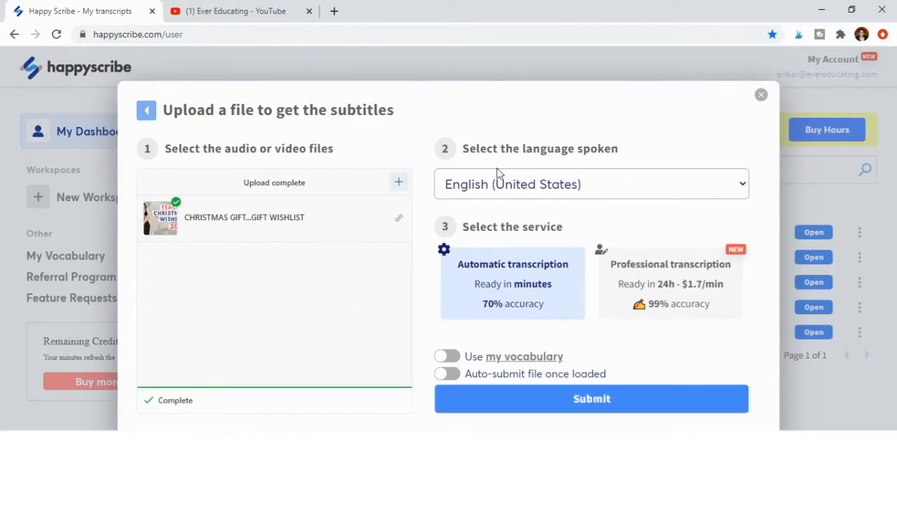
- Browse the available spoken languages while leaving English (United States) selected
click(525, 185)
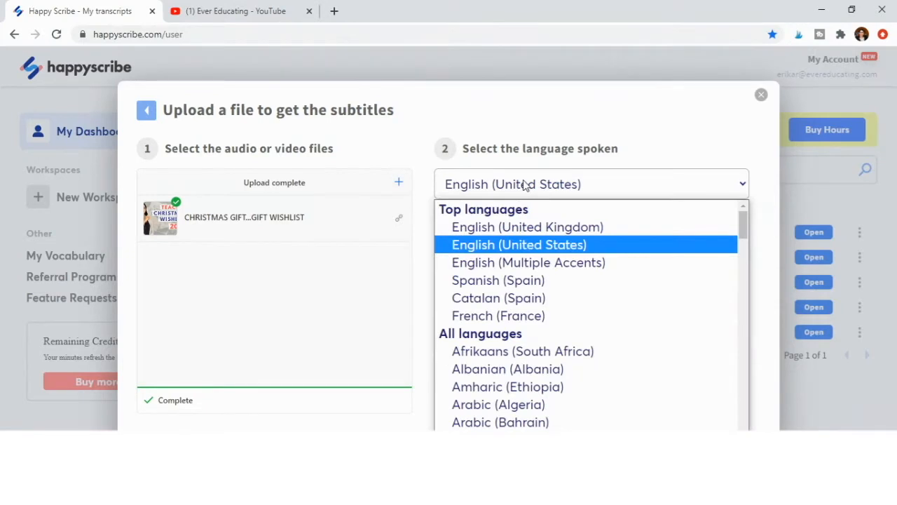
scroll(532, 259, down, 5)
scroll(535, 259, down, 4)
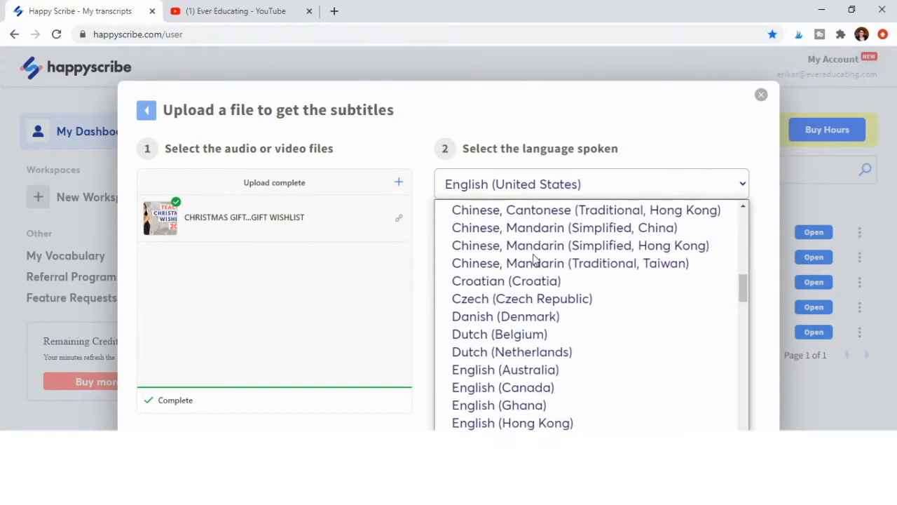
click(654, 144)
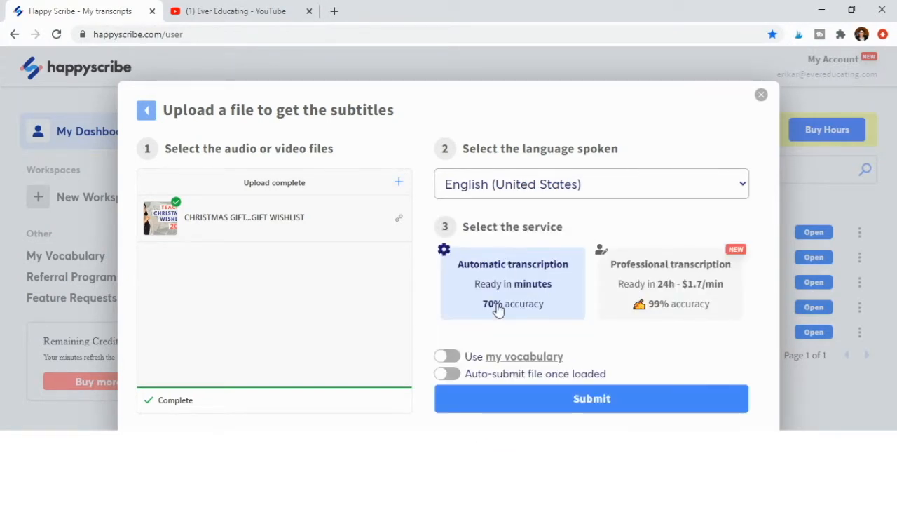
- Enable the use of the custom vocabulary and submit the imported video for automatic transcription
click(449, 360)
click(587, 400)
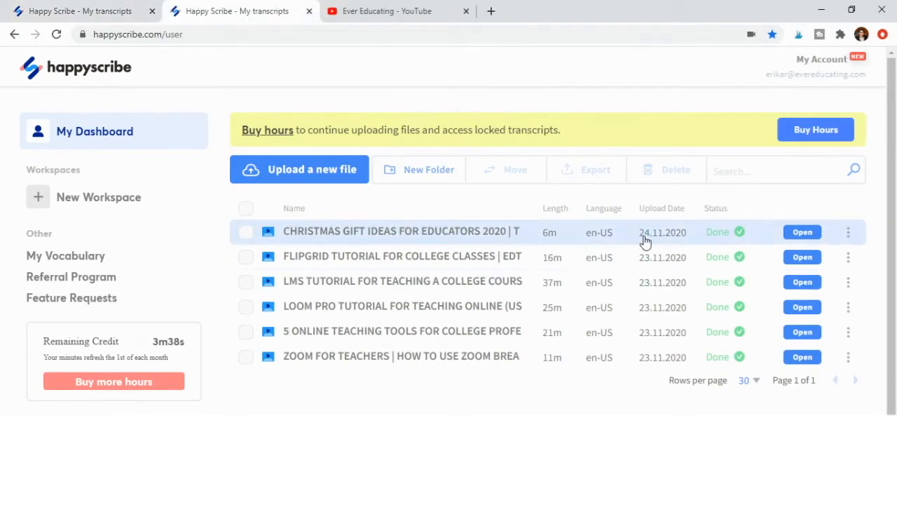
- Open the finished "CHRISTMAS GIFT IDEAS FOR EDUCATORS 2020" file in the subtitle editor and skim its subtitles
click(799, 236)
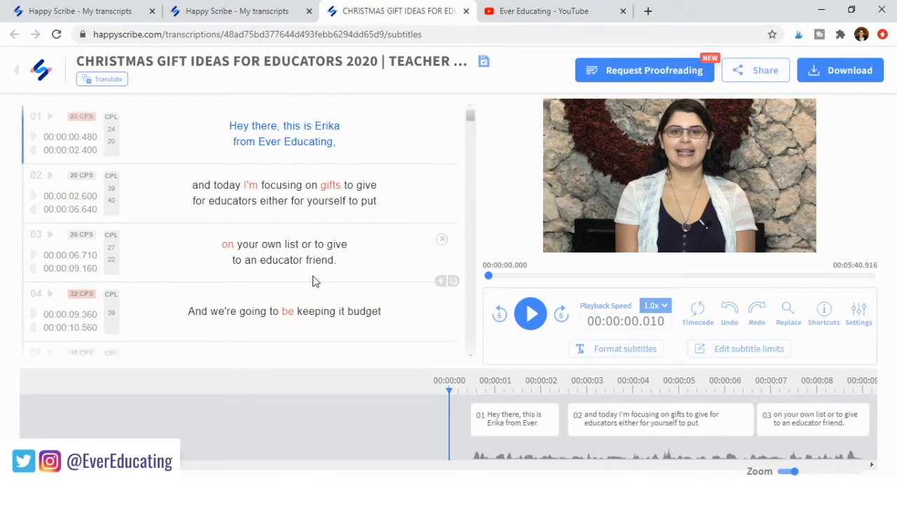
scroll(316, 281, down, 10)
scroll(315, 281, up, 10)
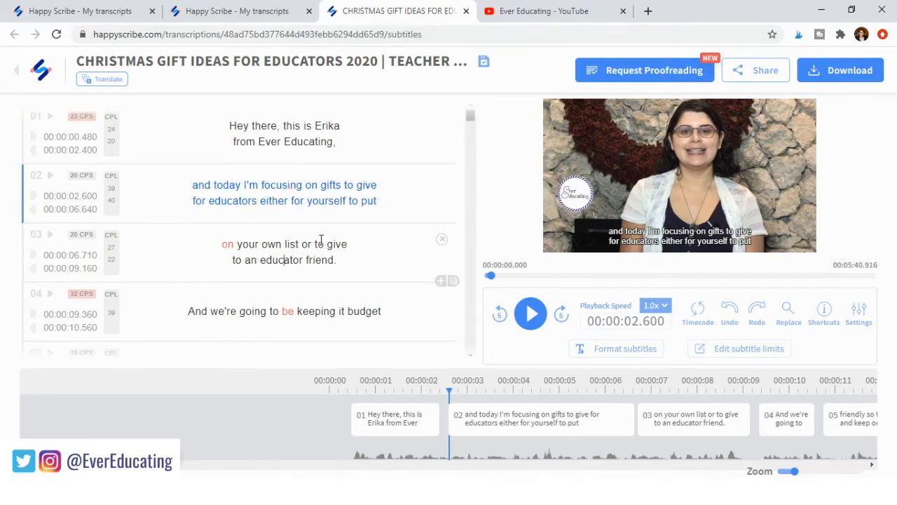
- Correct the first line of subtitle 05 to "friendly. So if that interests you,"
scroll(321, 240, down, 1)
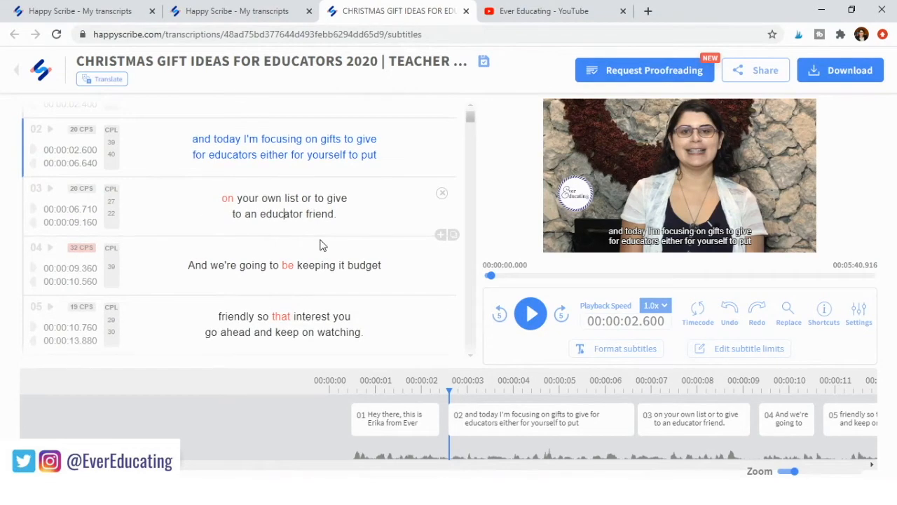
scroll(321, 244, down, 1)
scroll(321, 245, down, 1)
scroll(321, 242, down, 1)
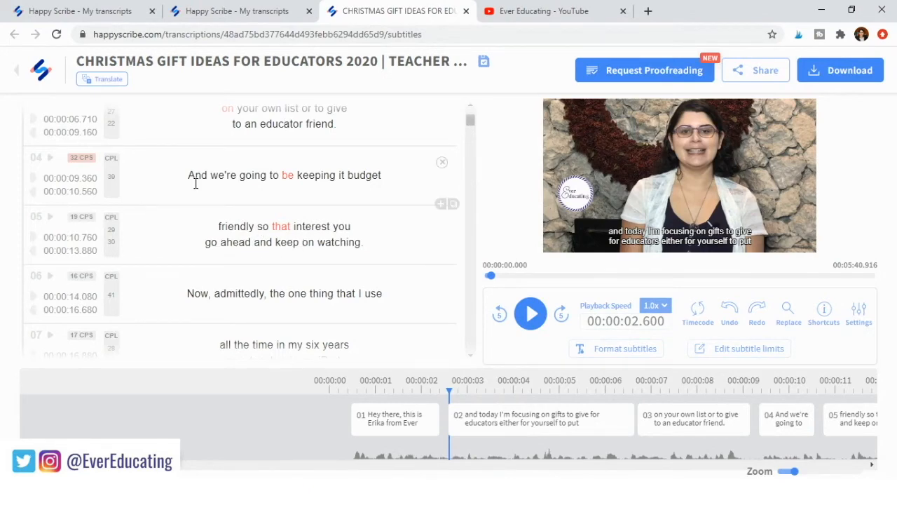
click(254, 227)
text(.)
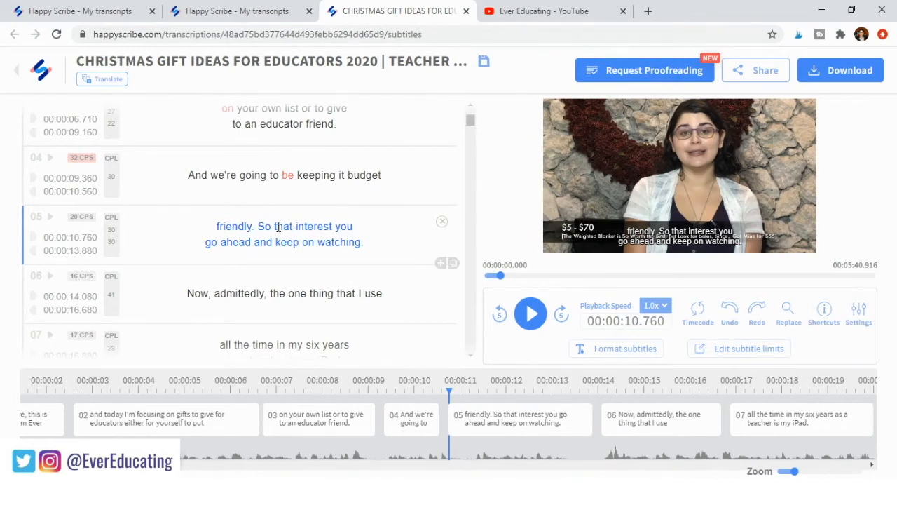
click(276, 227)
text(if)
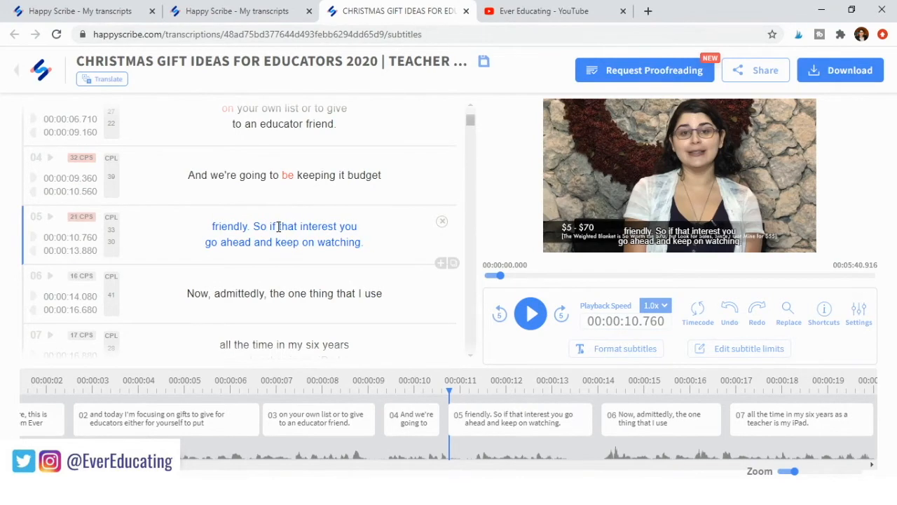
click(337, 226)
text(s)
click(374, 226)
text(,)
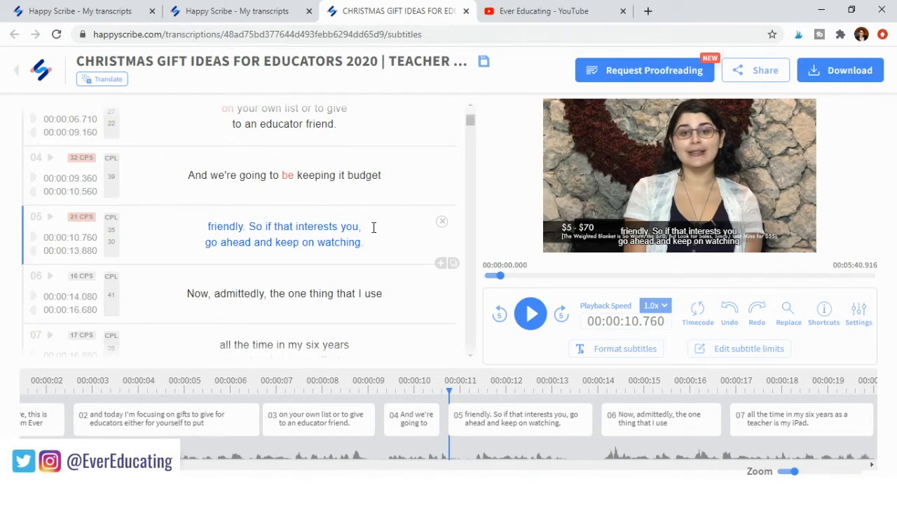
- Check the subtitles following 05 and select subtitle 06, "Now, admittedly, the one thing that I use"
scroll(373, 227, down, 1)
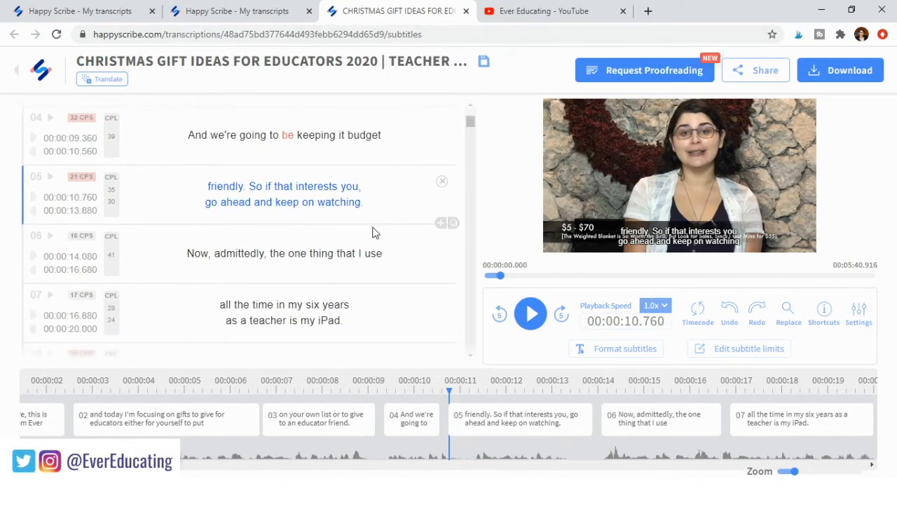
scroll(374, 234, down, 2)
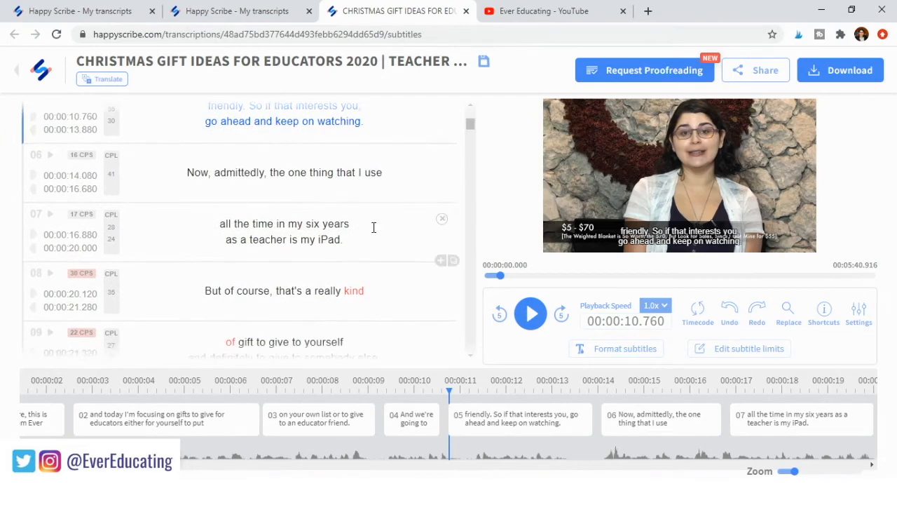
scroll(374, 226, up, 1)
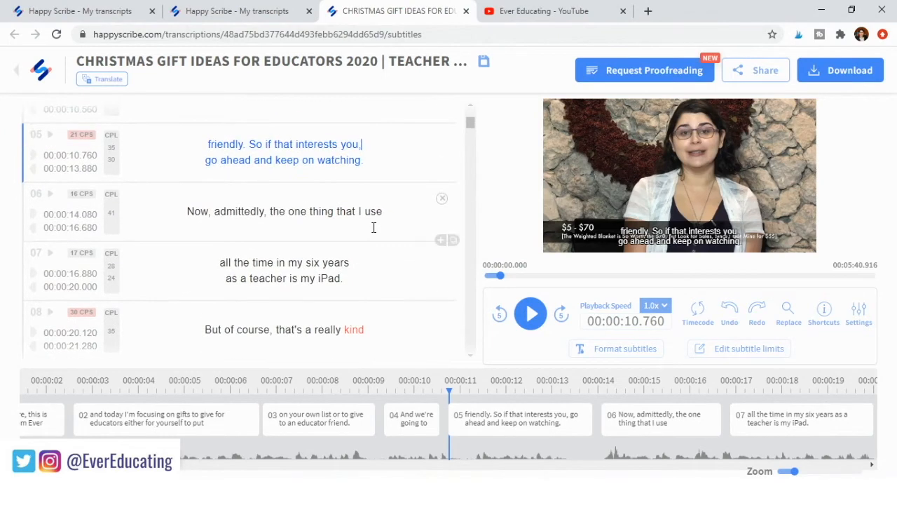
click(295, 208)
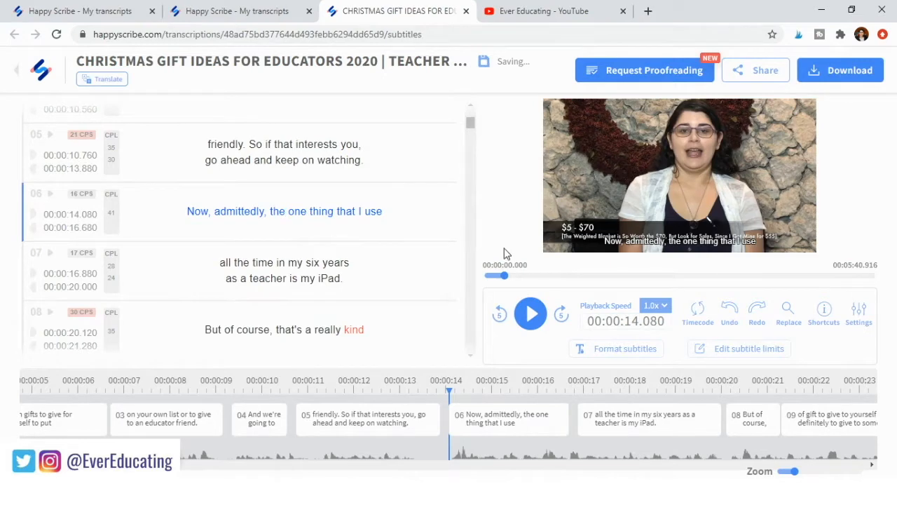
- View the playback speed options for the video preview
click(664, 306)
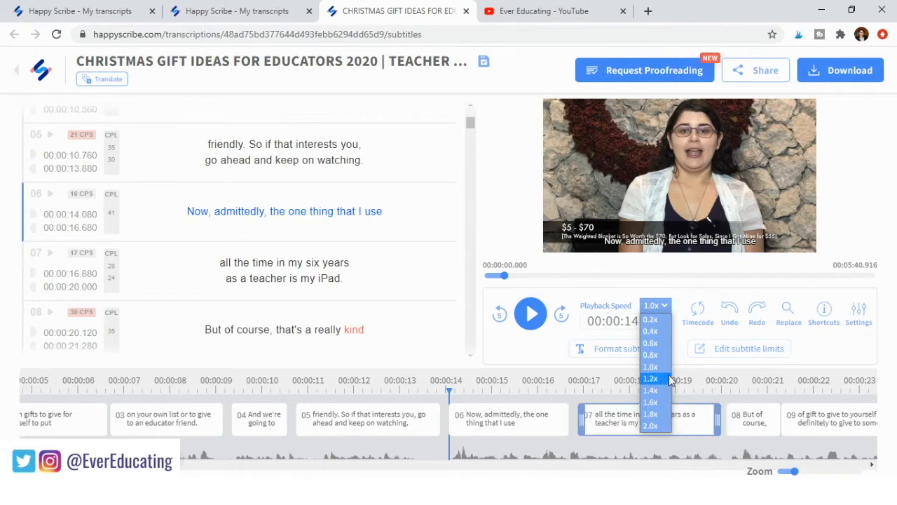
click(481, 303)
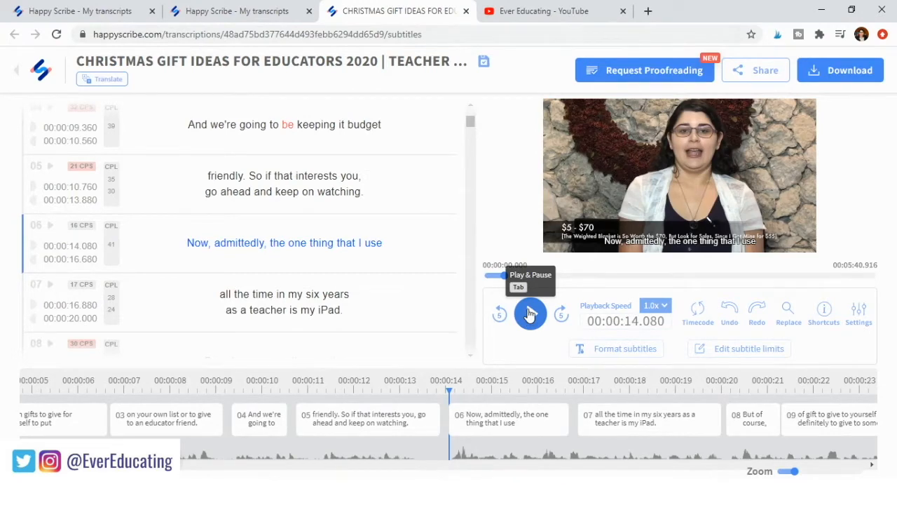
click(665, 306)
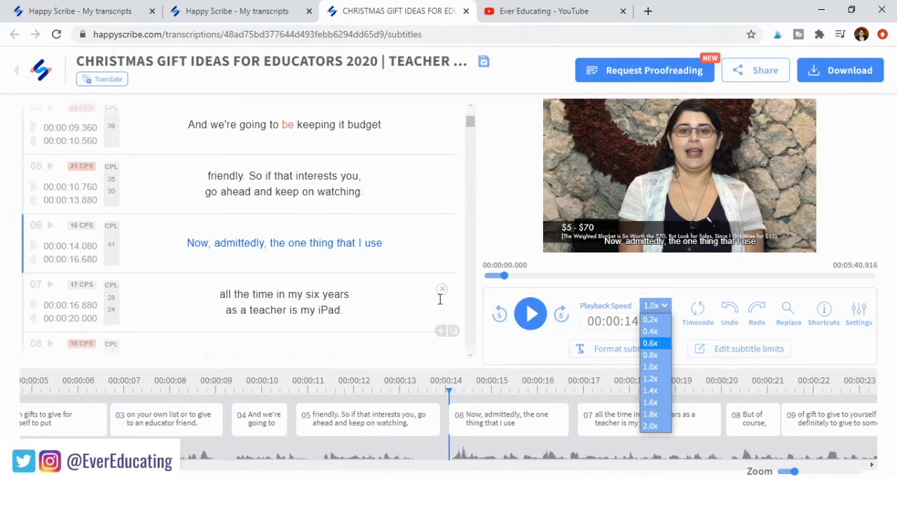
- View the editor settings for version history, the proofreading helper and audio-only playback, keeping the playback speed at 1.0x
click(477, 308)
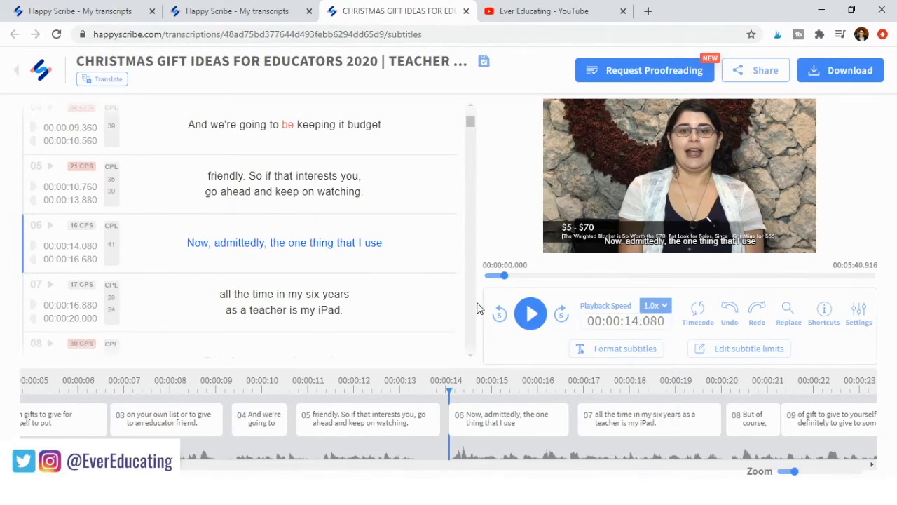
click(862, 313)
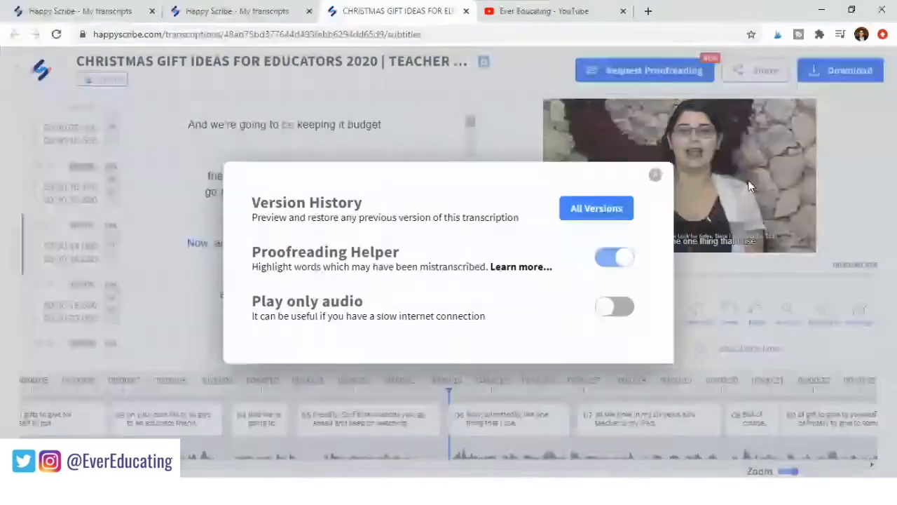
click(655, 175)
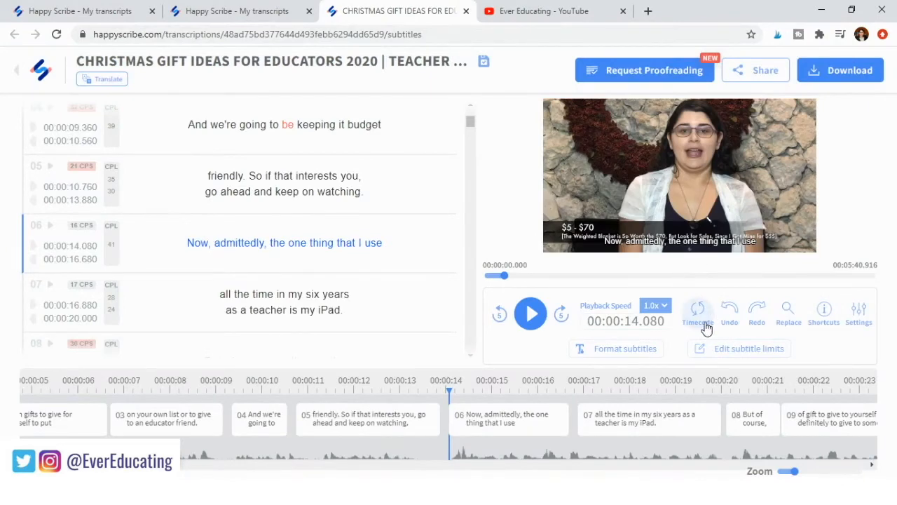
- Try a maximum of 3 lines per subtitle in the subtitle limits, restore 2 lines, and leave without reprocessing
click(718, 357)
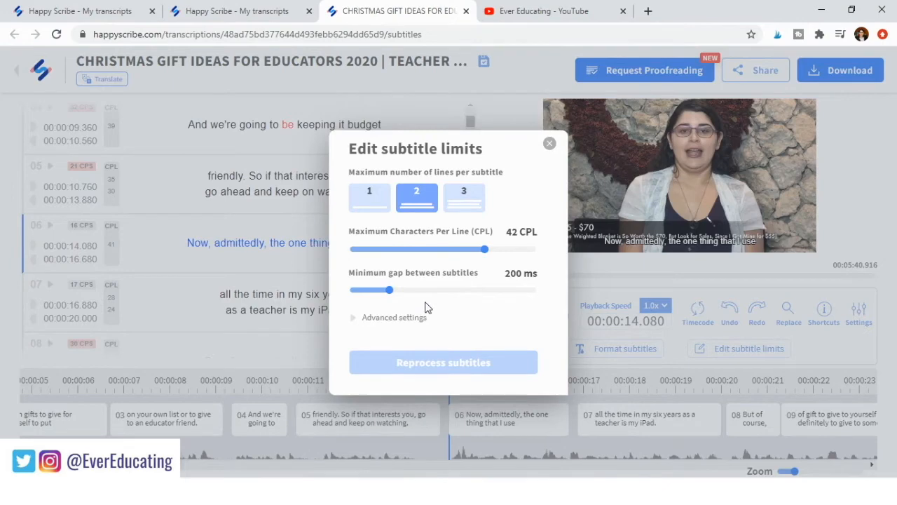
click(466, 194)
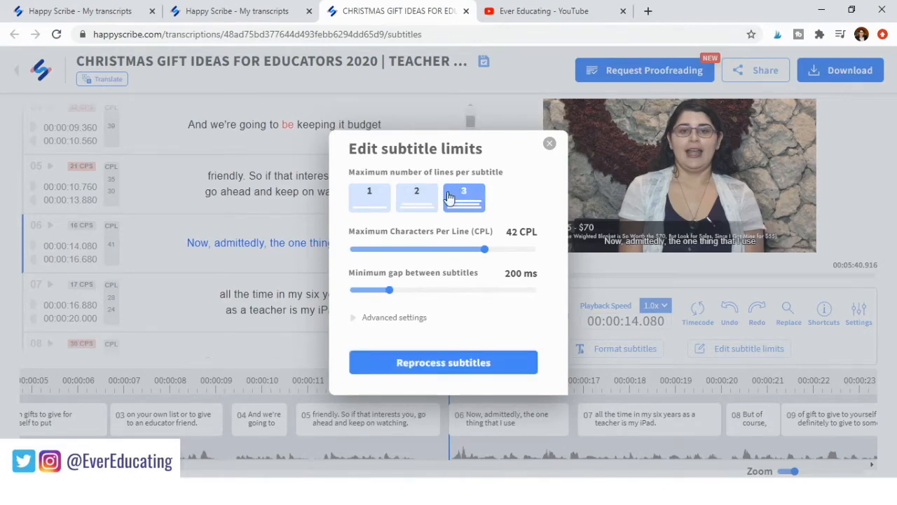
click(433, 201)
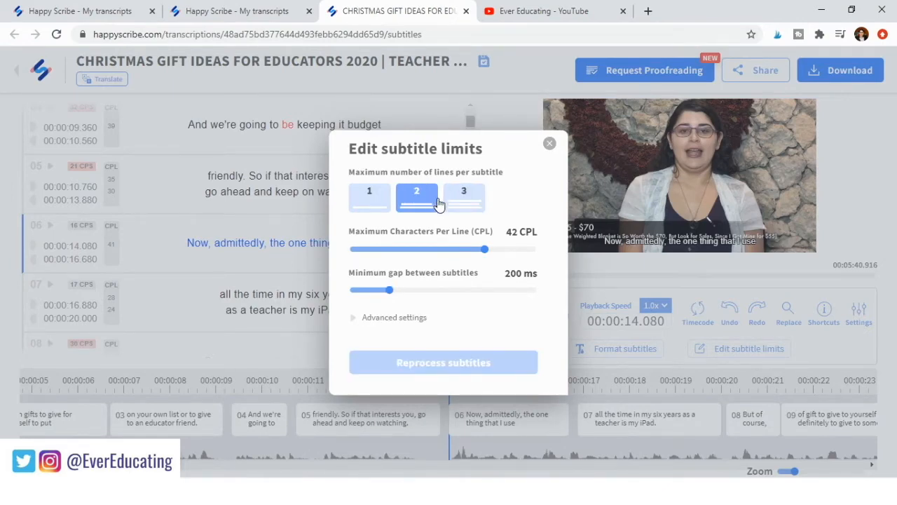
click(549, 144)
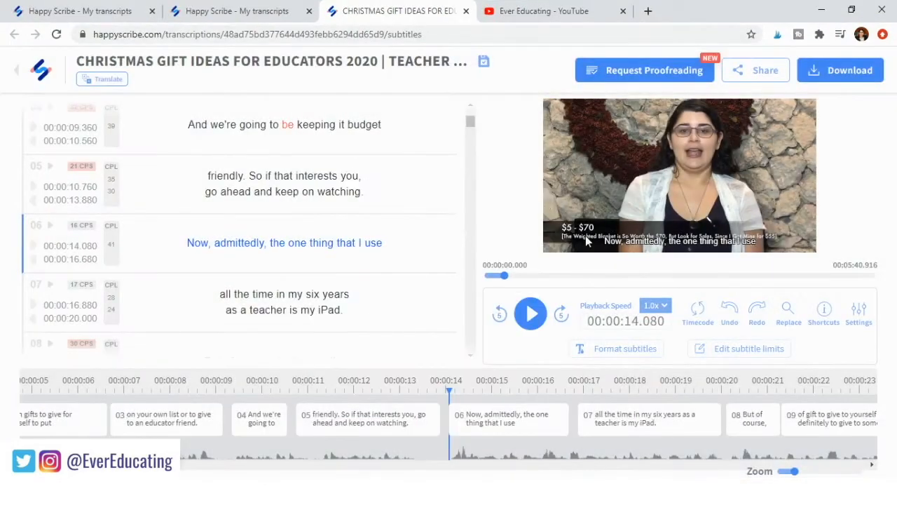
- Try a purple (#A674F9) outline in the subtitle formatting, restore black (#000000), and leave without saving
click(626, 352)
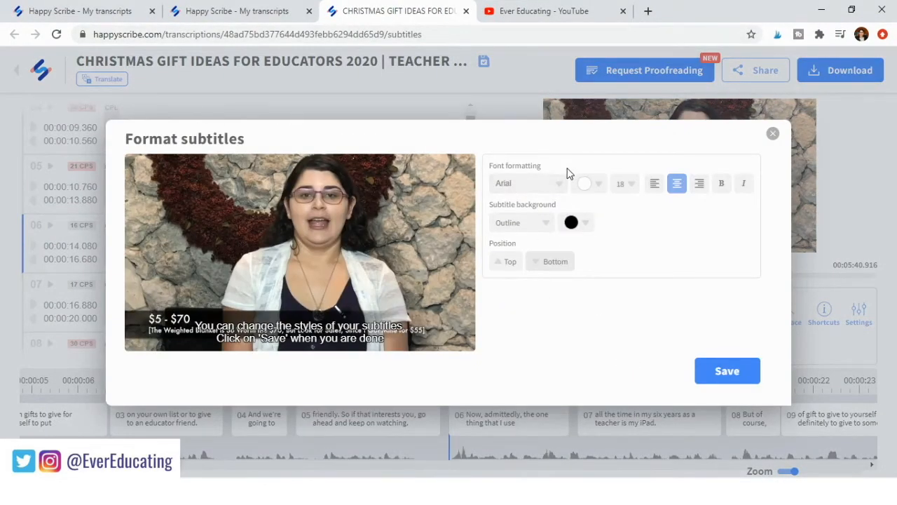
click(586, 226)
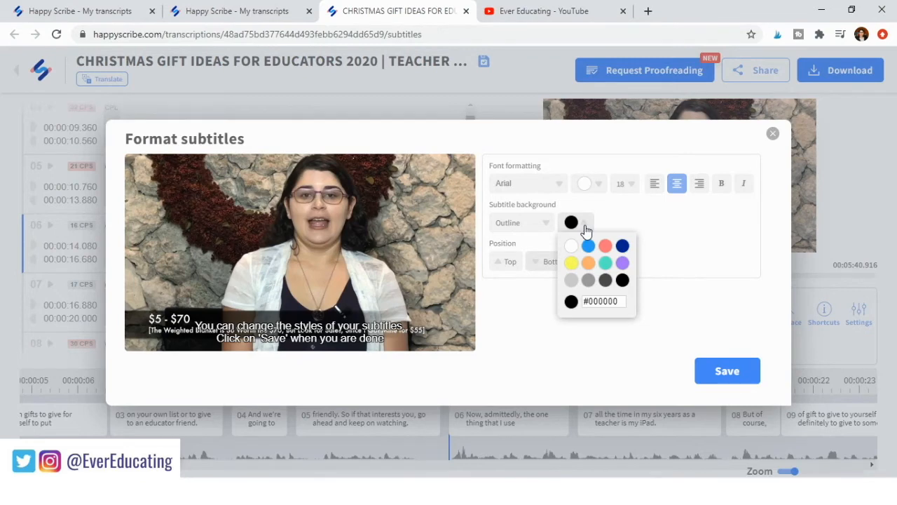
click(623, 264)
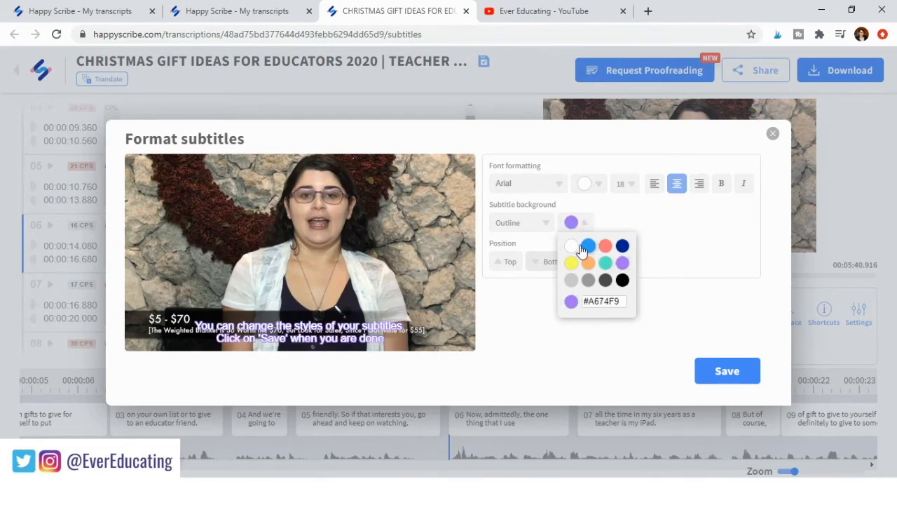
click(621, 280)
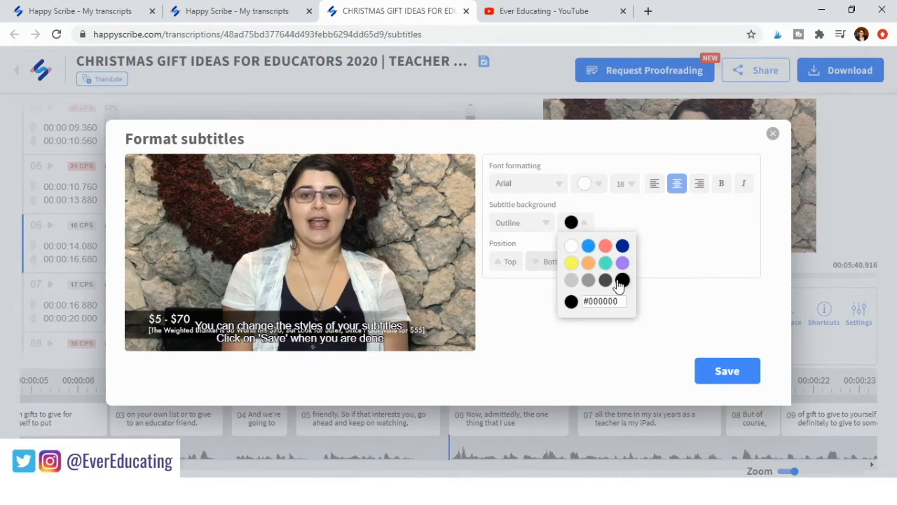
click(684, 267)
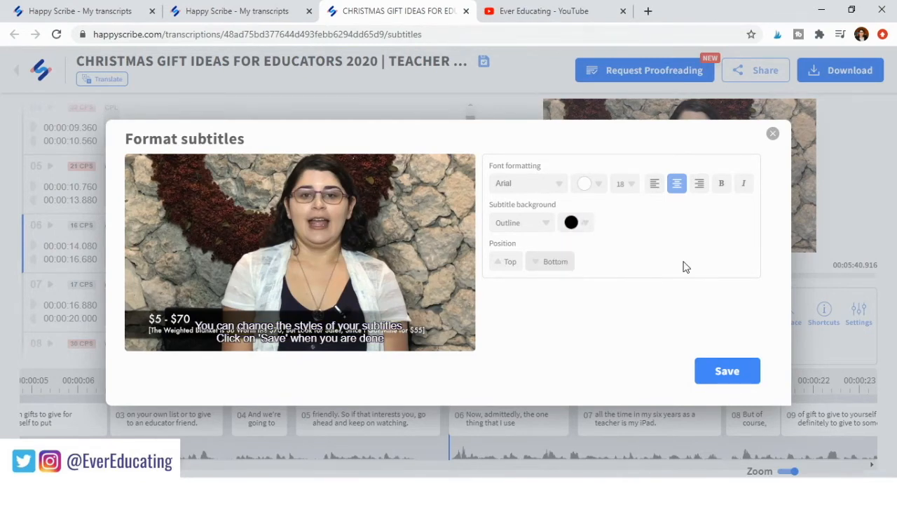
click(772, 134)
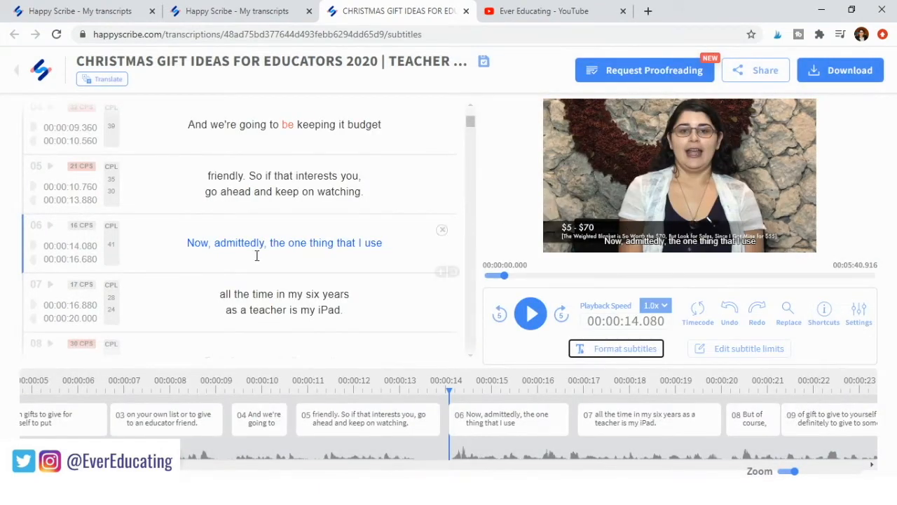
- Review the subtitles from the first one through subtitle 12, checking the words highlighted as possibly mistranscribed
scroll(255, 254, up, 1)
scroll(254, 254, up, 3)
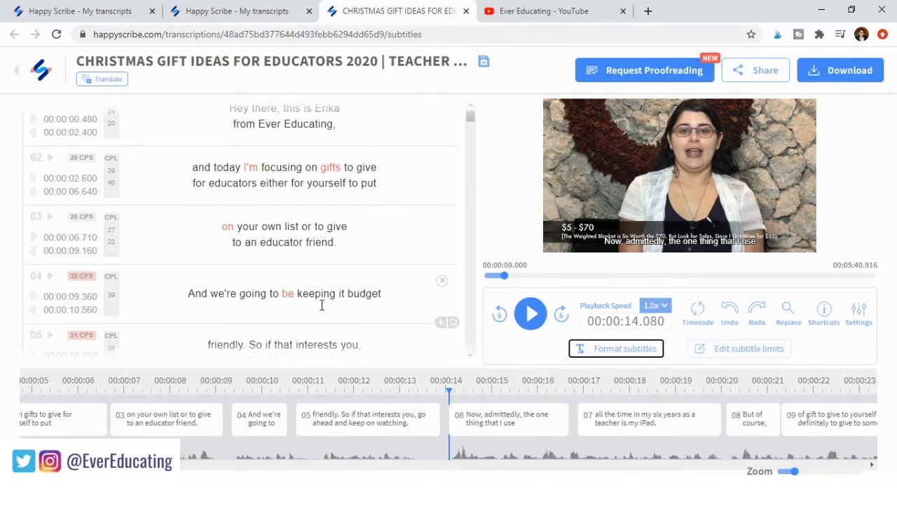
scroll(299, 235, up, 1)
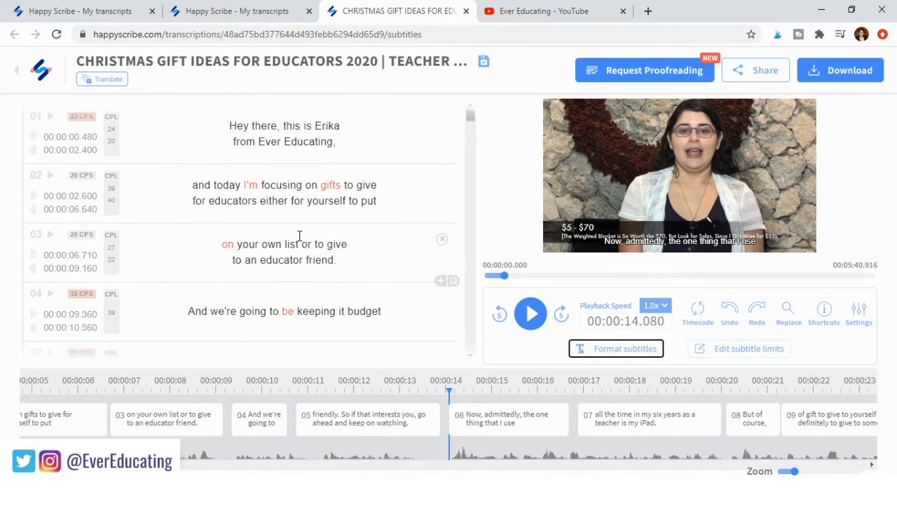
scroll(300, 235, down, 10)
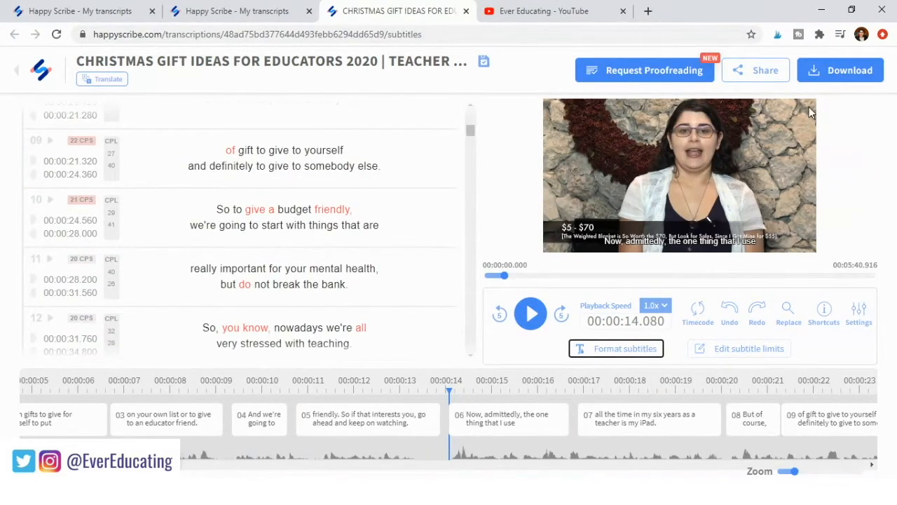
- View the download options for the captioned video and the available subtitle file formats, without downloading anything
click(851, 74)
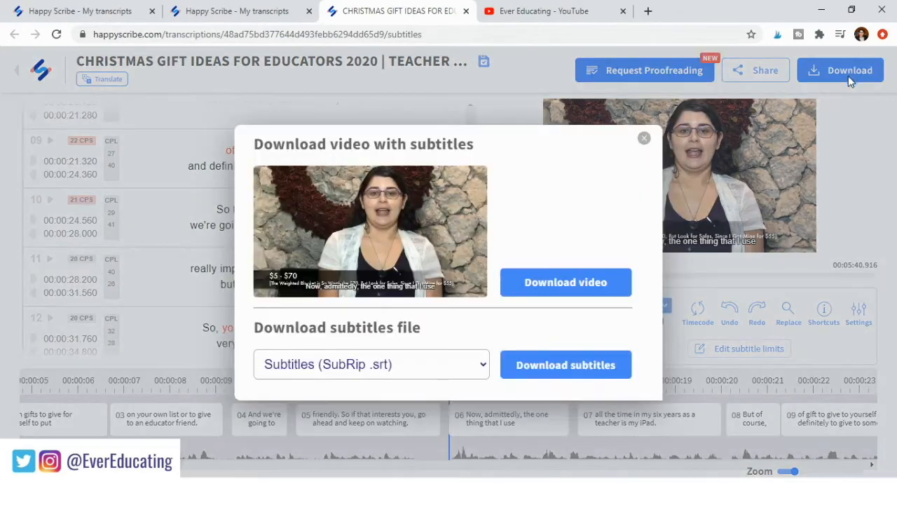
click(435, 360)
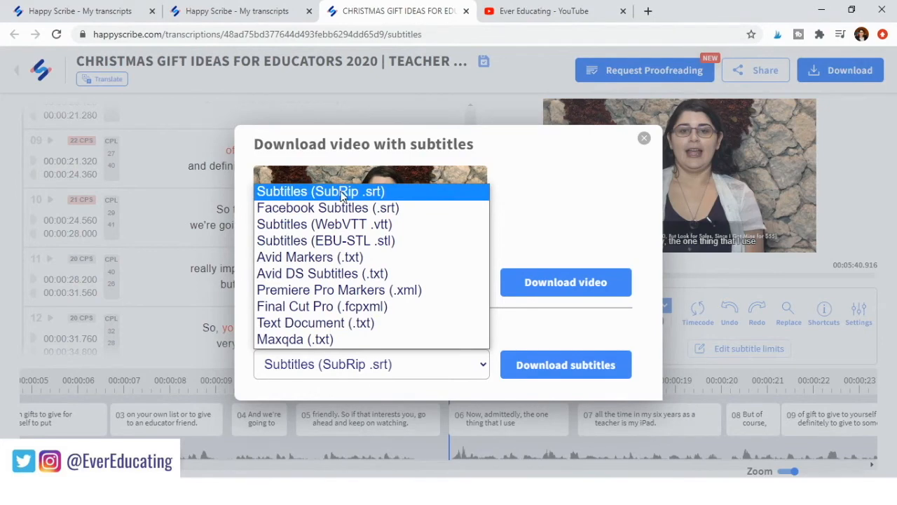
click(517, 209)
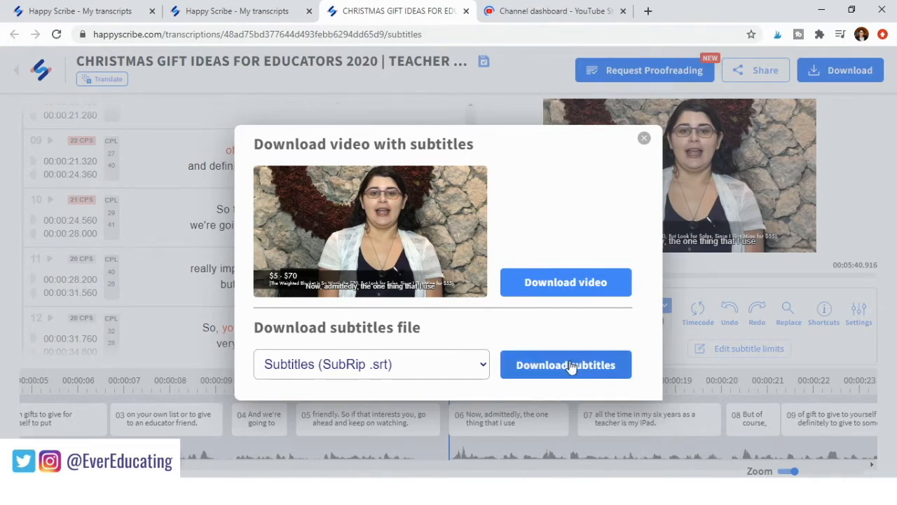
click(643, 139)
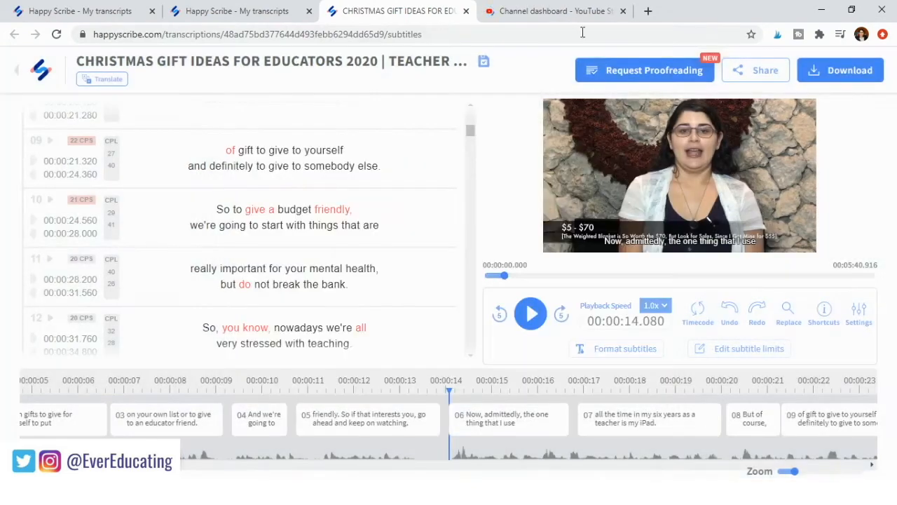
- Switch to YouTube Studio, find the published Teacher Christmas Wishlist 2020 video among the channel videos, and open its subtitles page
click(571, 13)
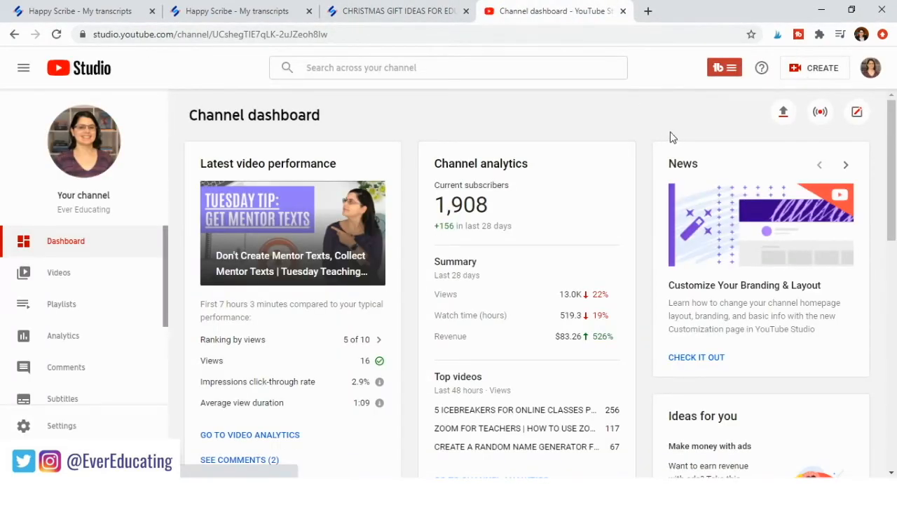
click(61, 276)
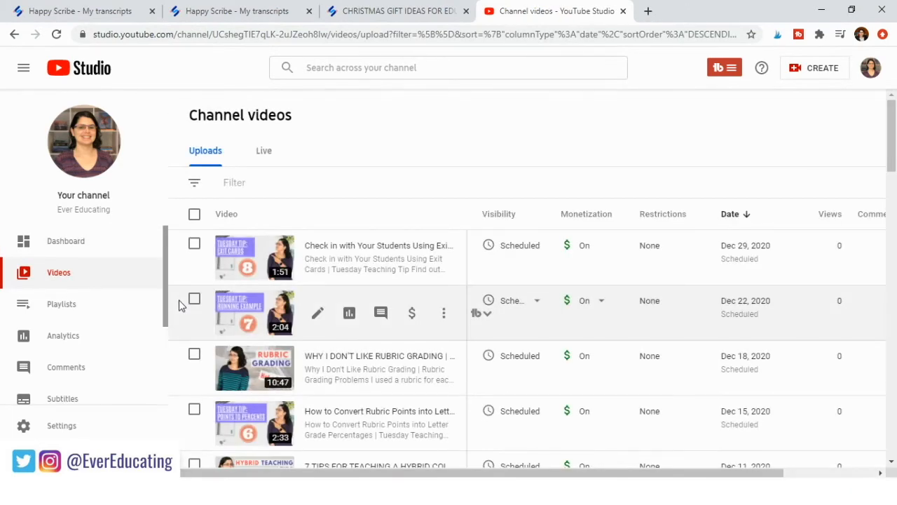
scroll(294, 294, down, 5)
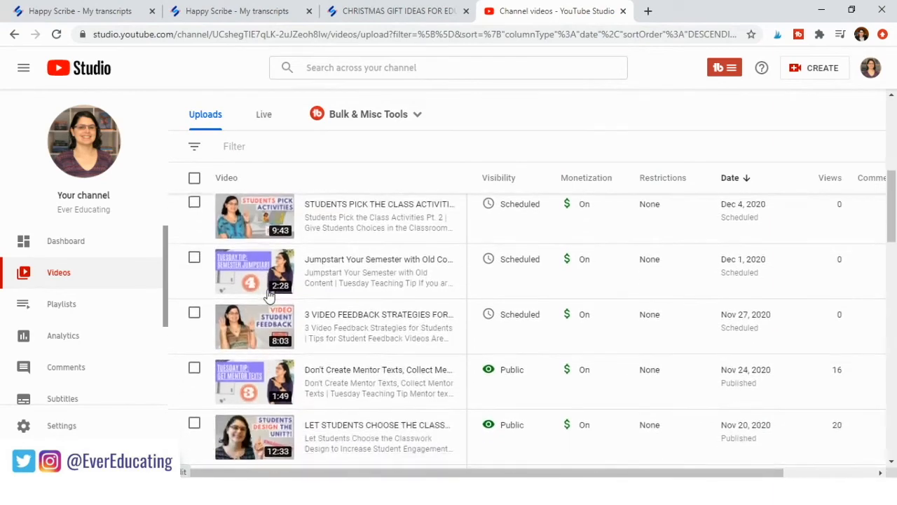
scroll(268, 295, down, 5)
scroll(269, 295, down, 1)
scroll(269, 295, up, 3)
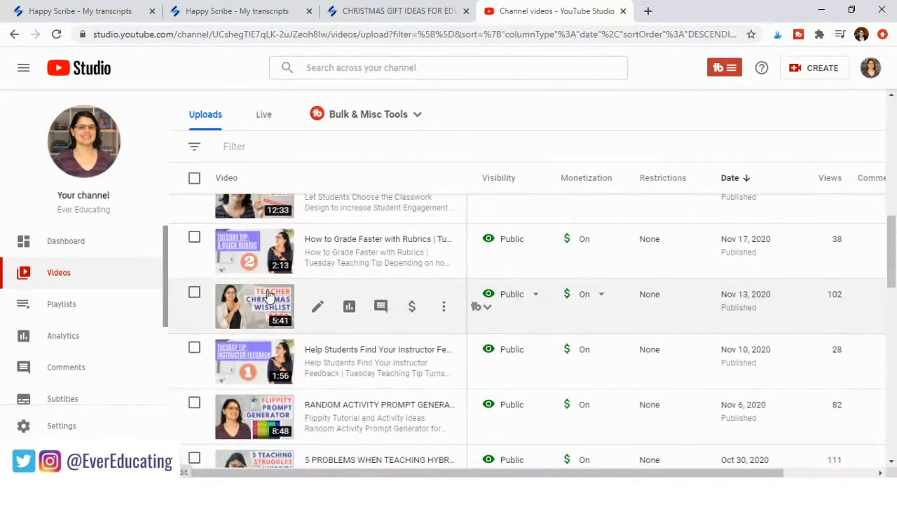
click(254, 310)
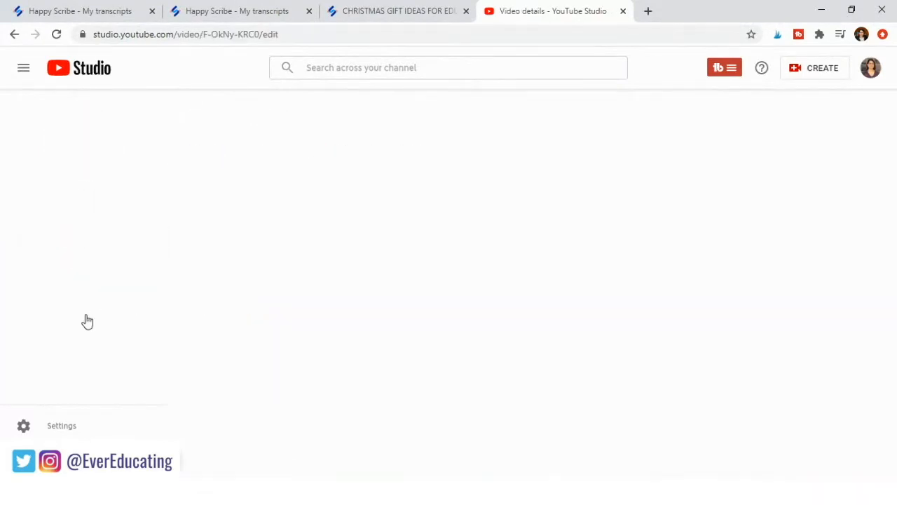
scroll(61, 371, down, 2)
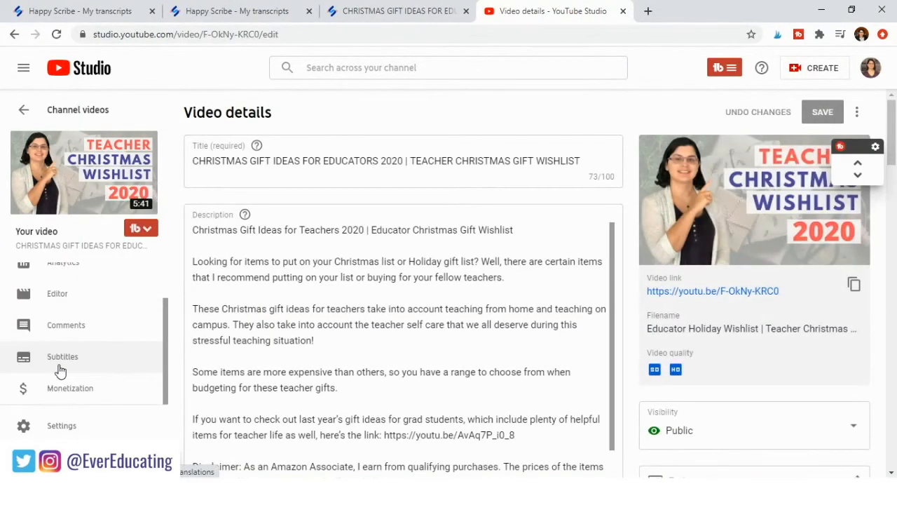
click(55, 358)
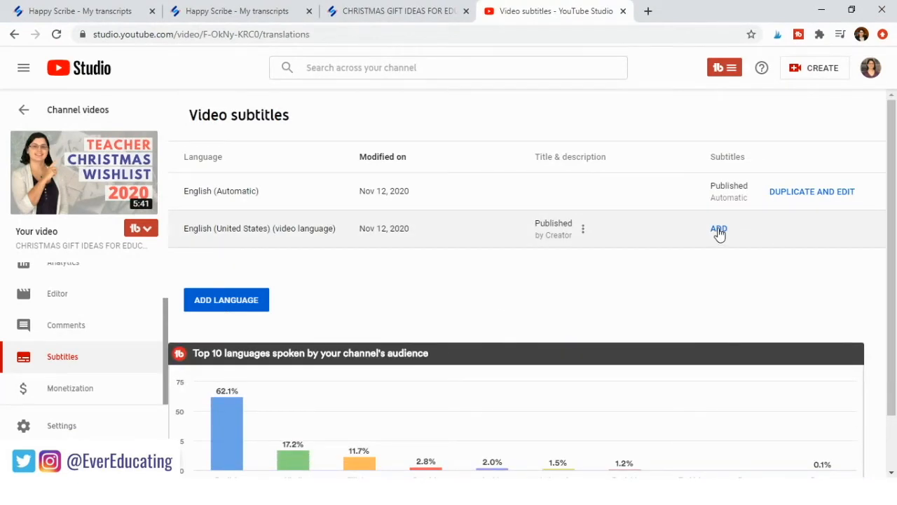
- Try adding English (United States) subtitles from an uploaded file with timing, cancelling the file selection and closing the caption editor
click(718, 230)
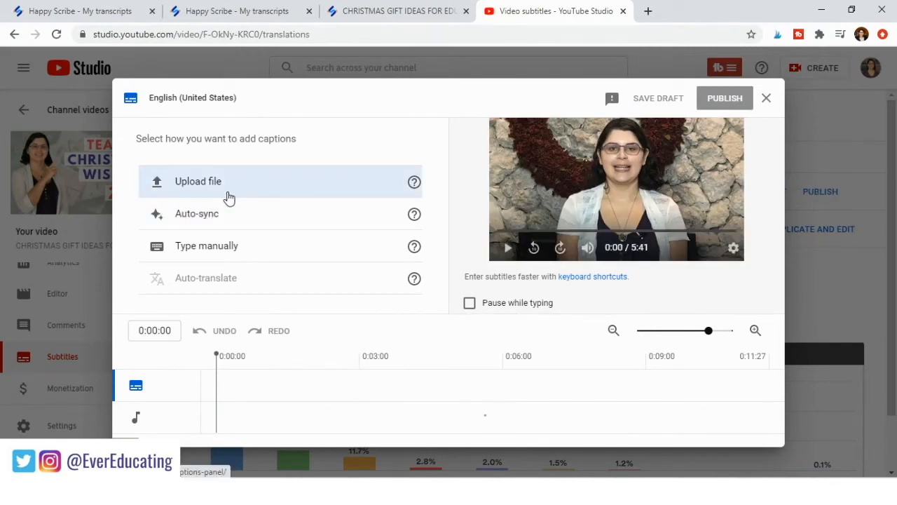
click(391, 184)
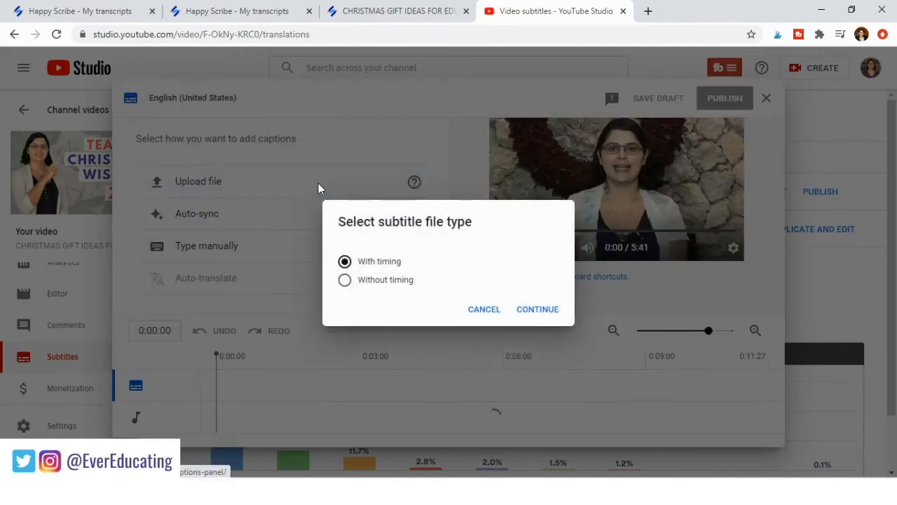
click(553, 309)
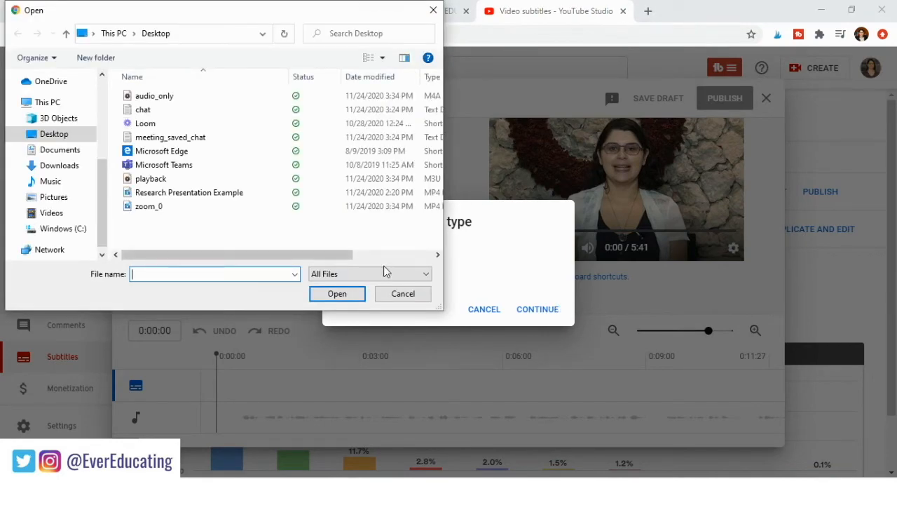
click(433, 10)
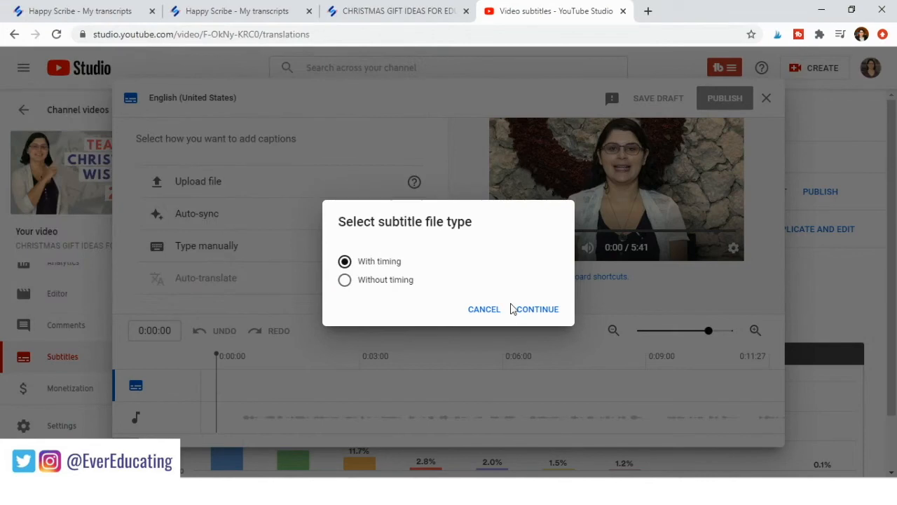
click(484, 309)
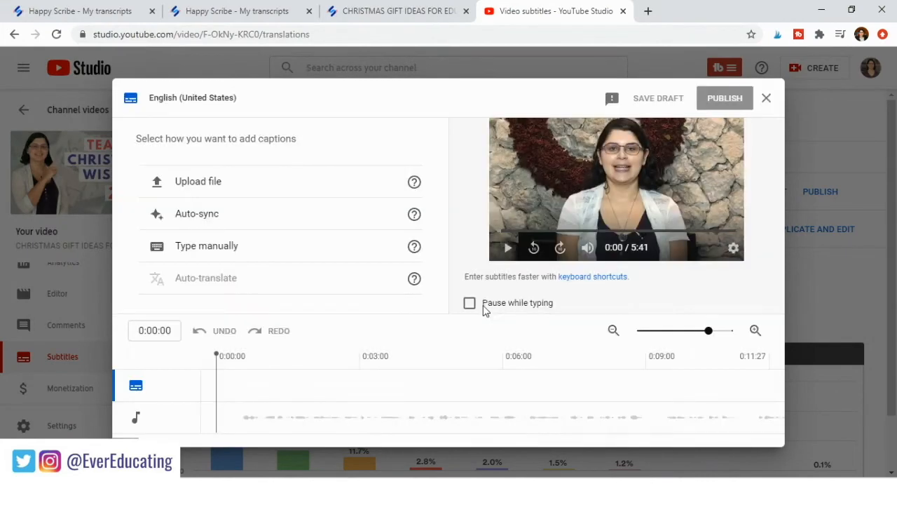
click(769, 99)
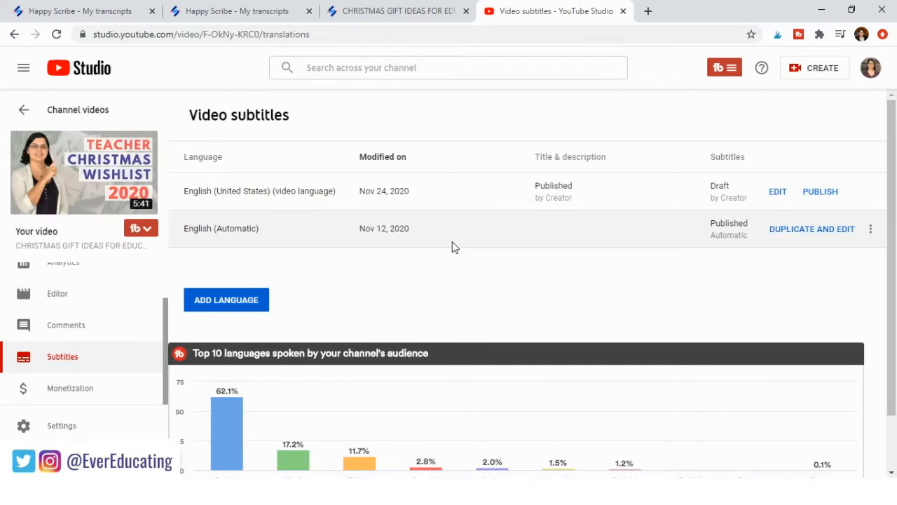
- Switch back to the Happy Scribe subtitle editor and look over subtitles 10 to 13
click(375, 14)
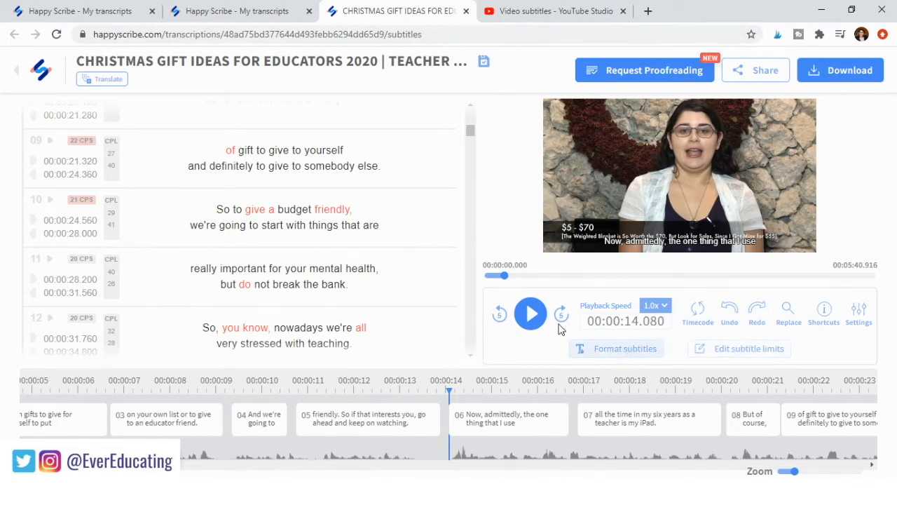
scroll(290, 277, down, 1)
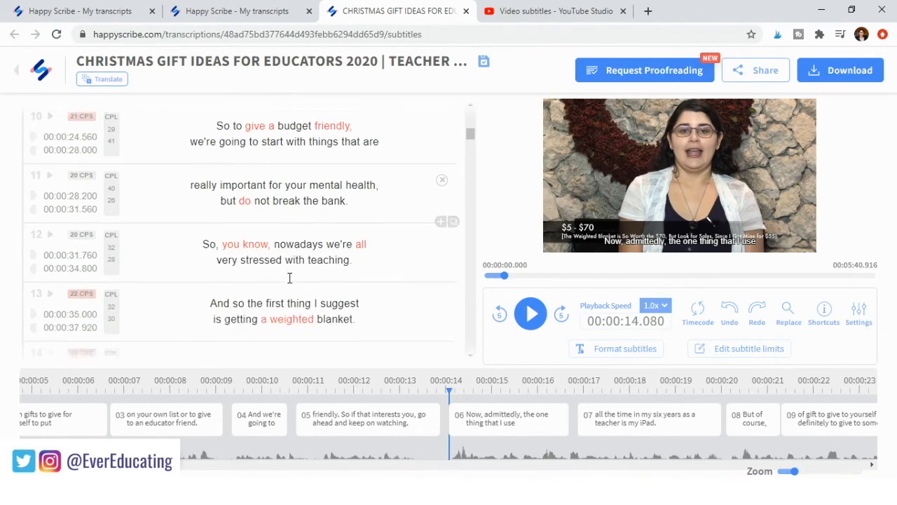
- Review the opening subtitles back to the first one and open the download options for the captioned video and subtitles file
scroll(289, 277, down, 1)
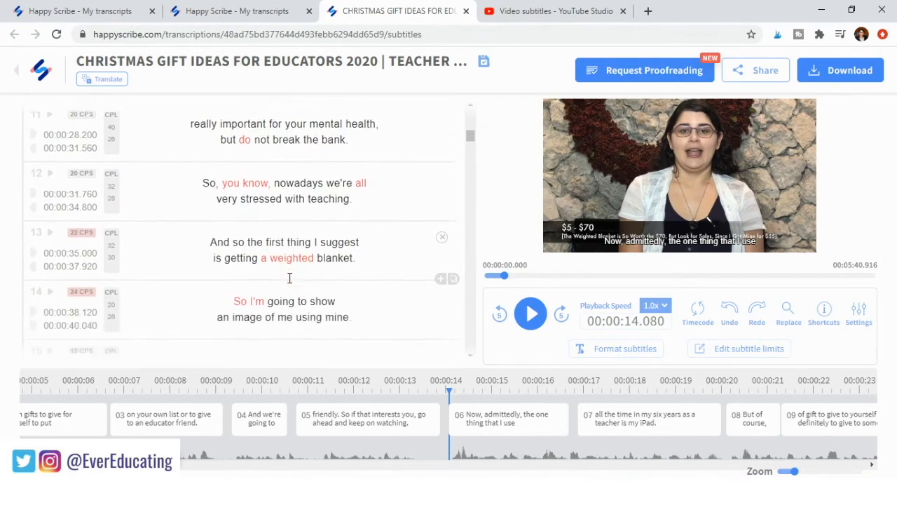
scroll(290, 278, down, 1)
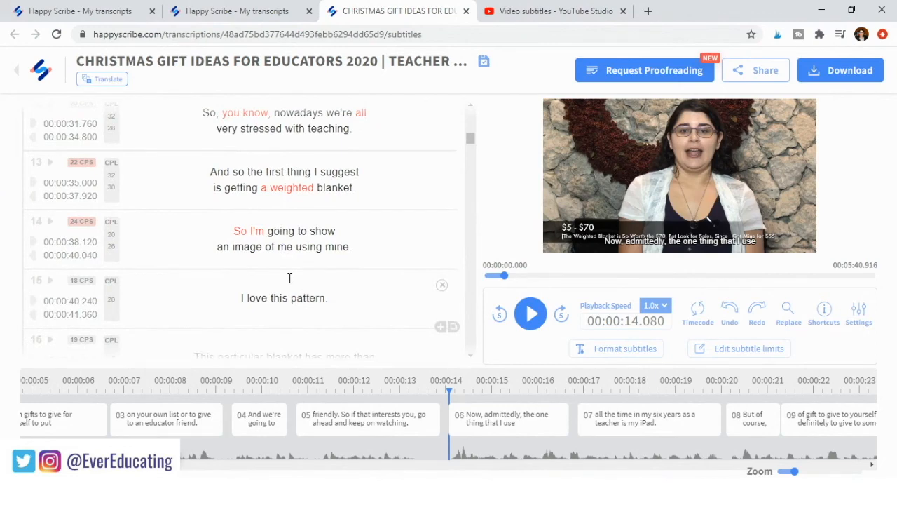
scroll(289, 278, up, 4)
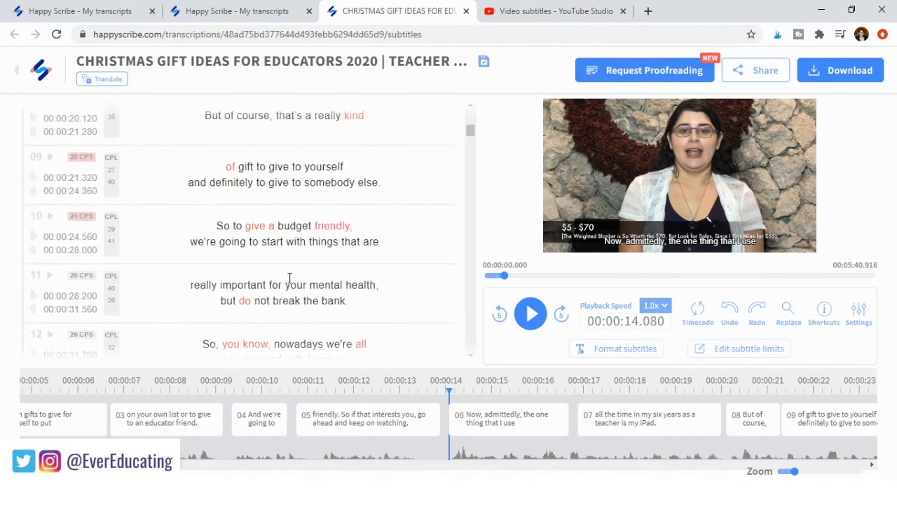
scroll(290, 278, up, 2)
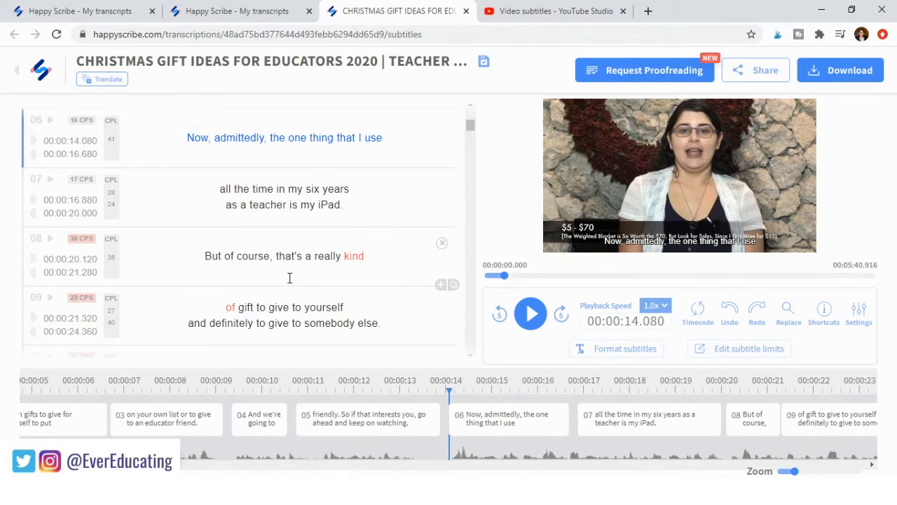
scroll(289, 277, up, 2)
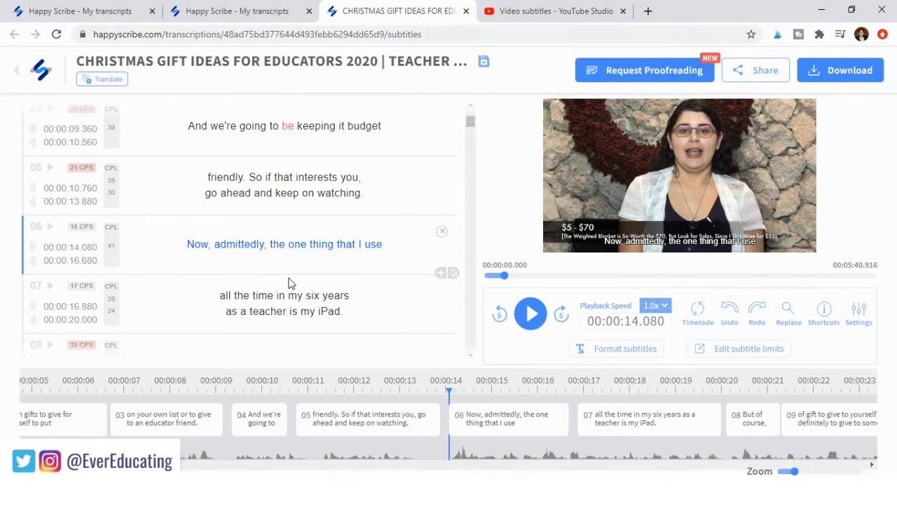
scroll(289, 280, up, 3)
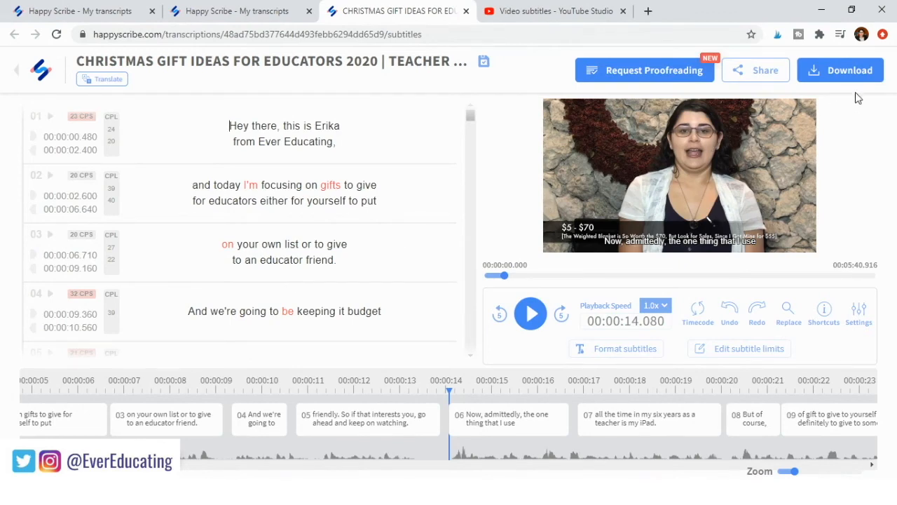
click(852, 70)
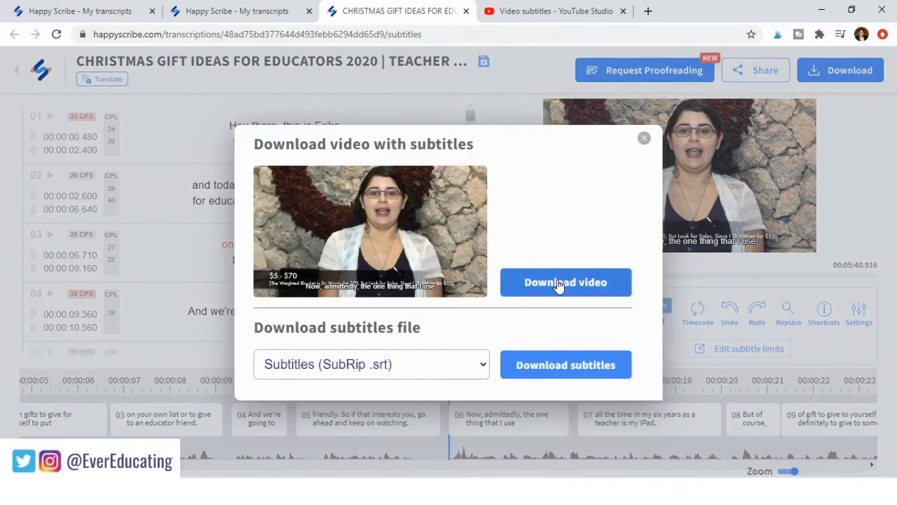